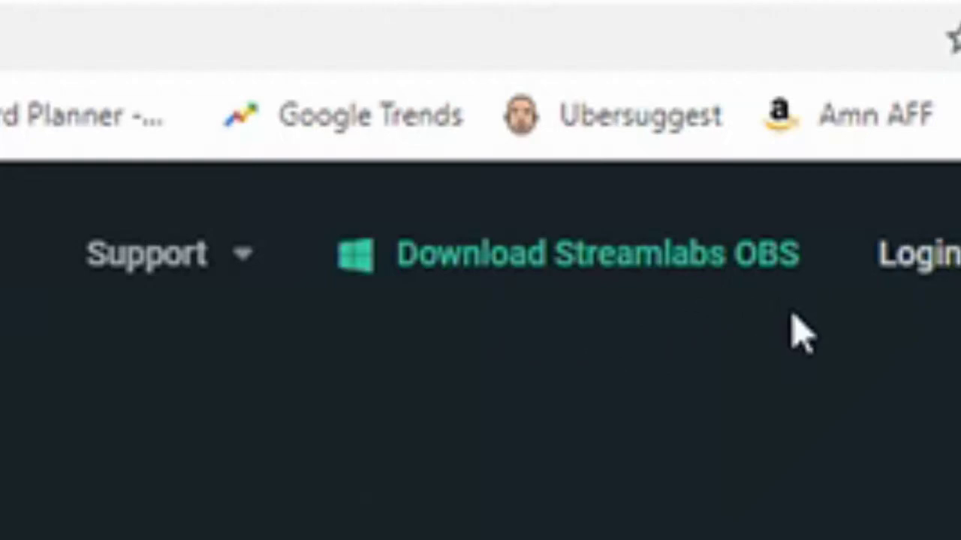
# - Download the Streamlabs OBS installer in Chrome and check the download's options
pyautogui.click(585, 271)
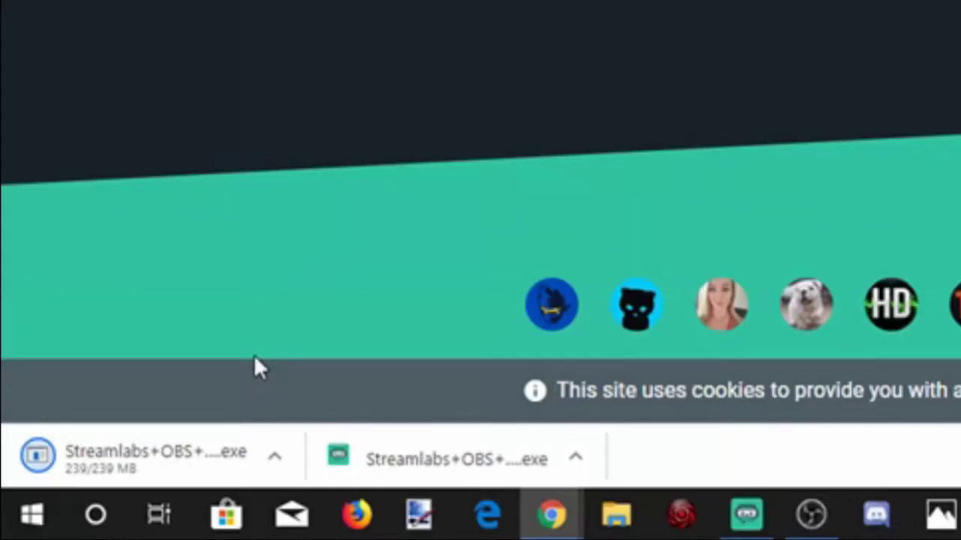
pyautogui.click(279, 460)
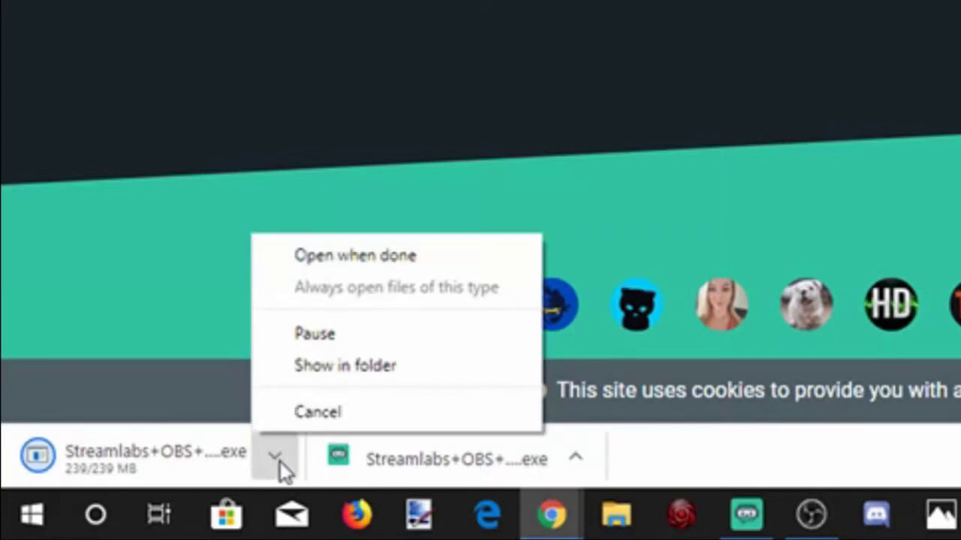
pyautogui.click(443, 263)
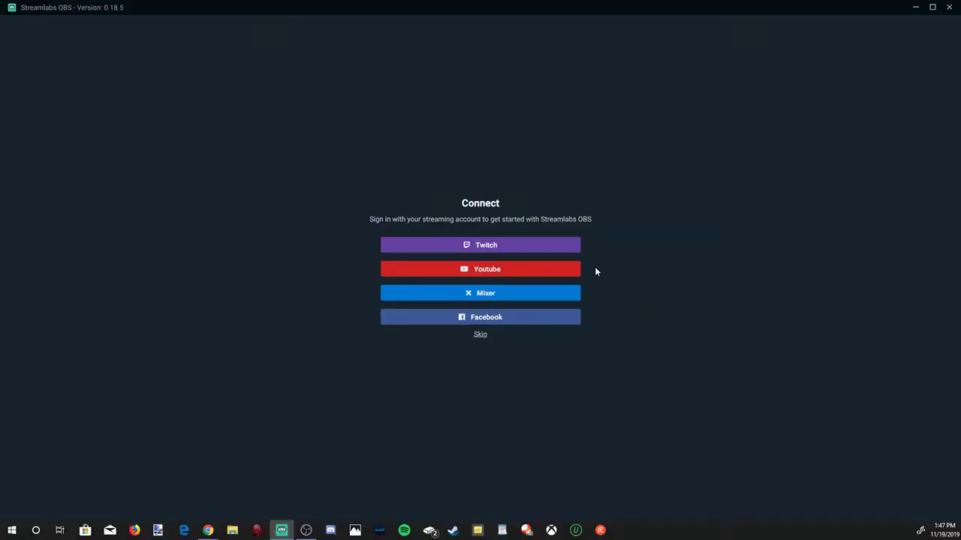
# - Sign in to Streamlabs OBS with a YouTube account
pyautogui.click(545, 270)
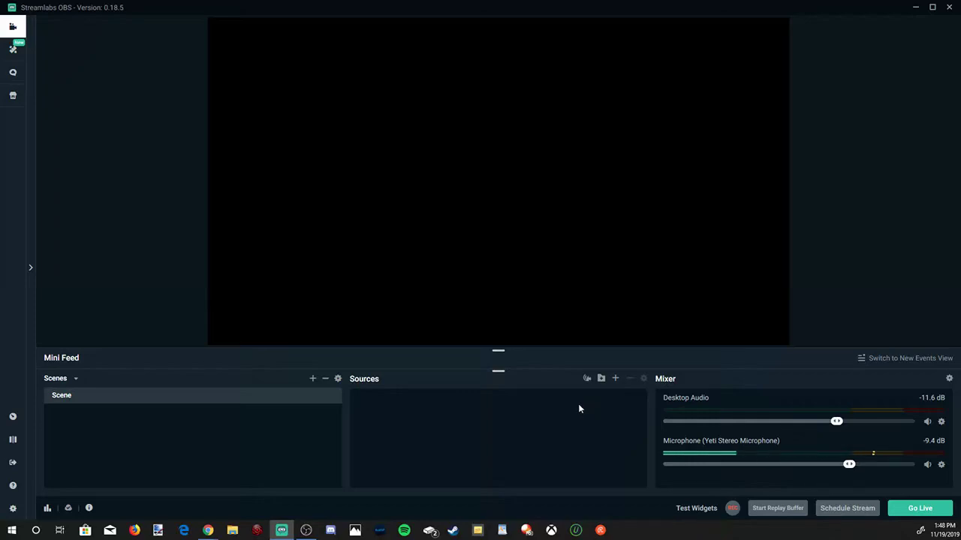
# - Create a new scene named 'Record Desktop'
pyautogui.click(312, 379)
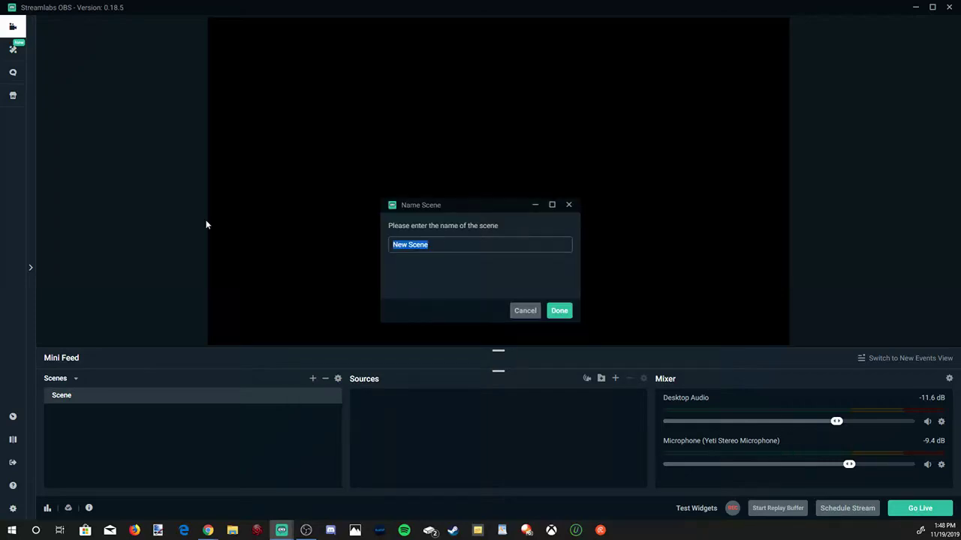
pyautogui.write('Record Desktop')
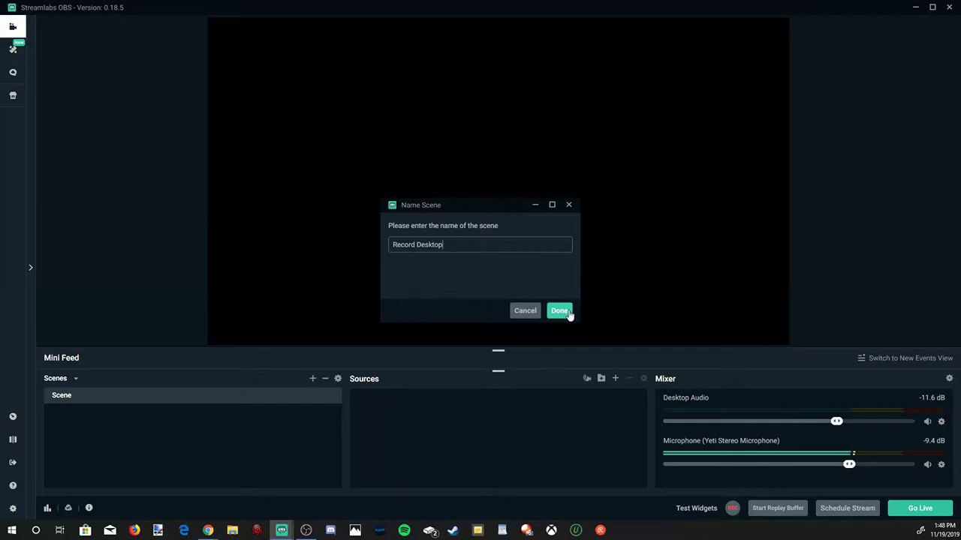
pyautogui.click(568, 314)
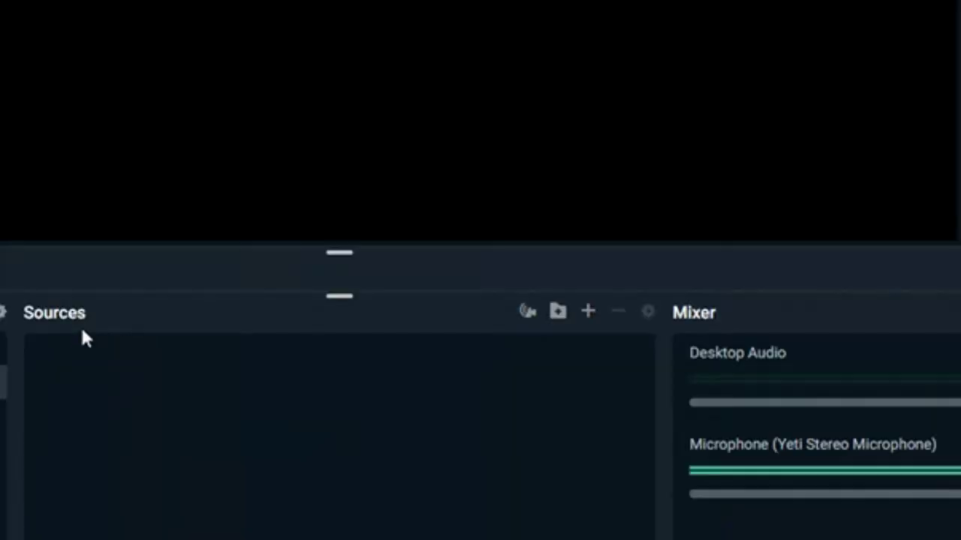
# - Choose Display Capture as a new source for the scene
pyautogui.click(588, 314)
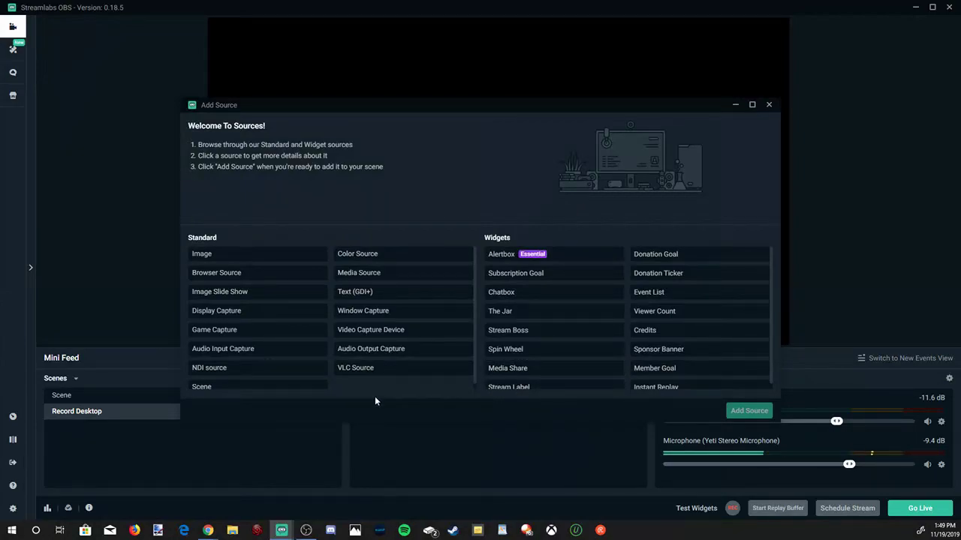
pyautogui.doubleClick(254, 317)
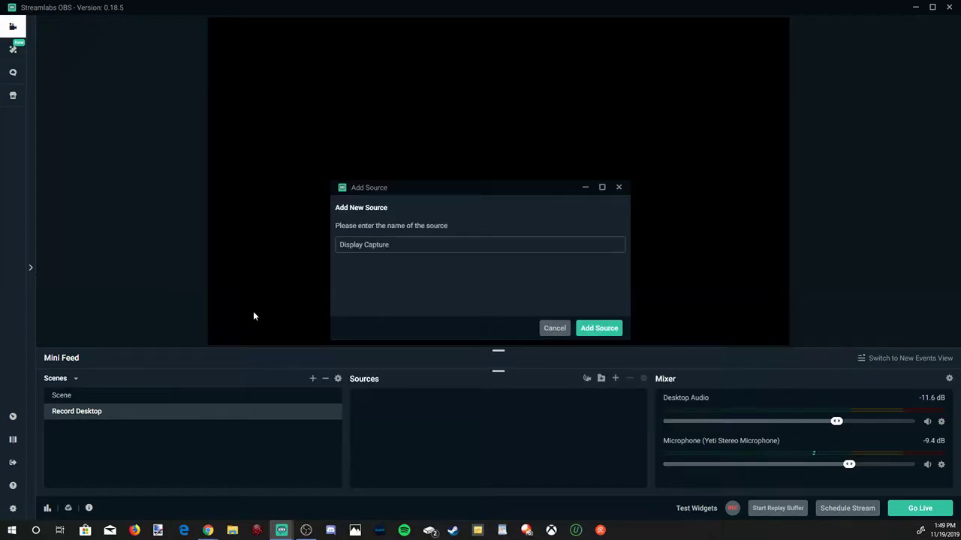
pyautogui.click(605, 329)
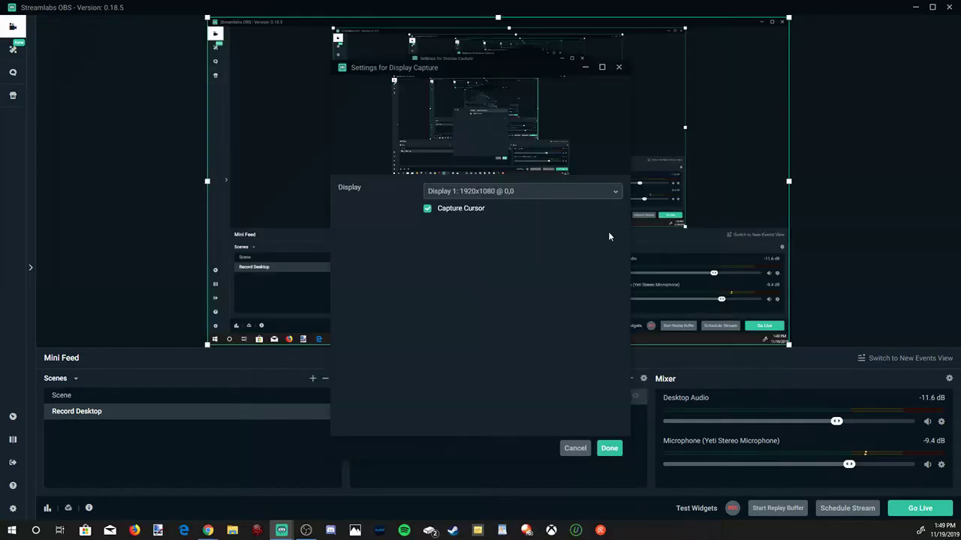
# - Set the Display Capture source to capture Display 1 at 1920x1080
pyautogui.click(616, 193)
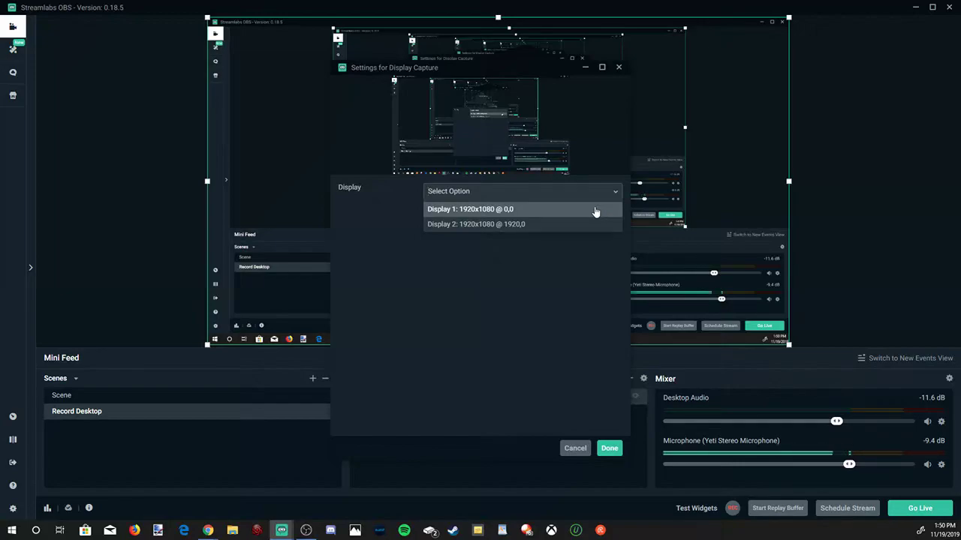
pyautogui.click(594, 212)
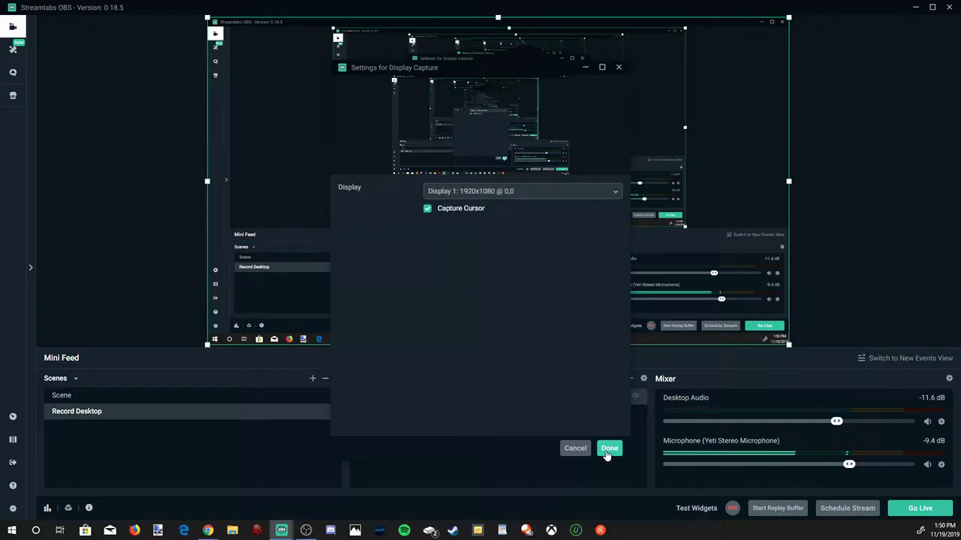
pyautogui.click(608, 449)
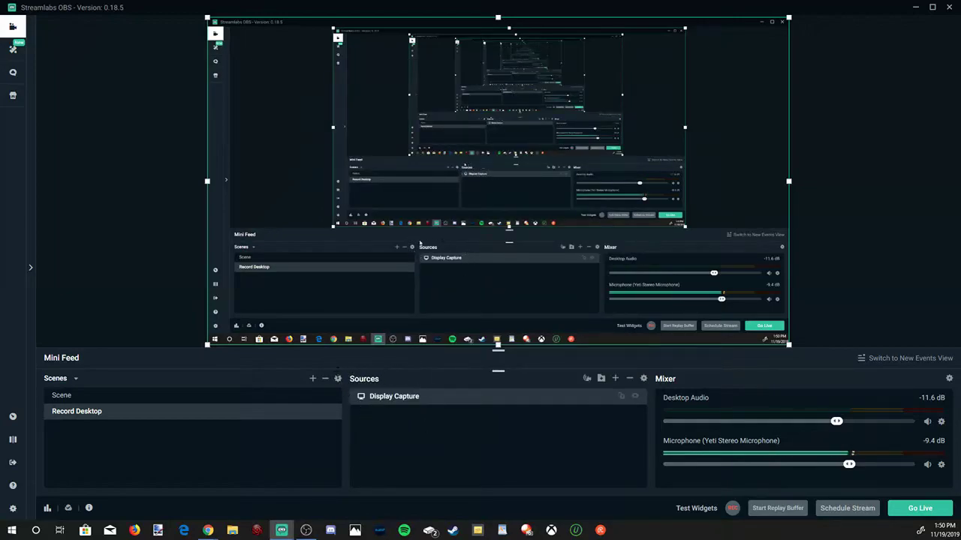
# - Rename the Display Capture source to 'Display 1'
pyautogui.rightClick(400, 401)
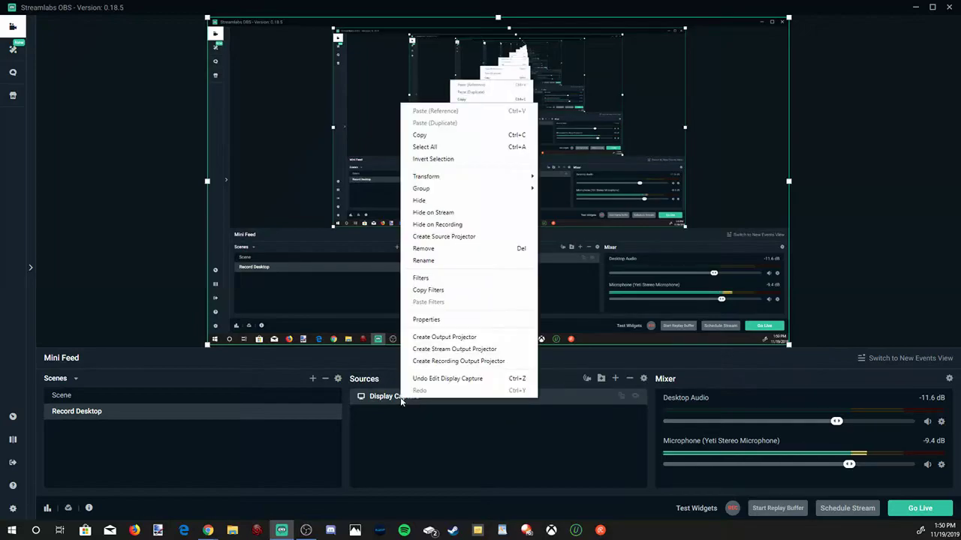
pyautogui.click(449, 261)
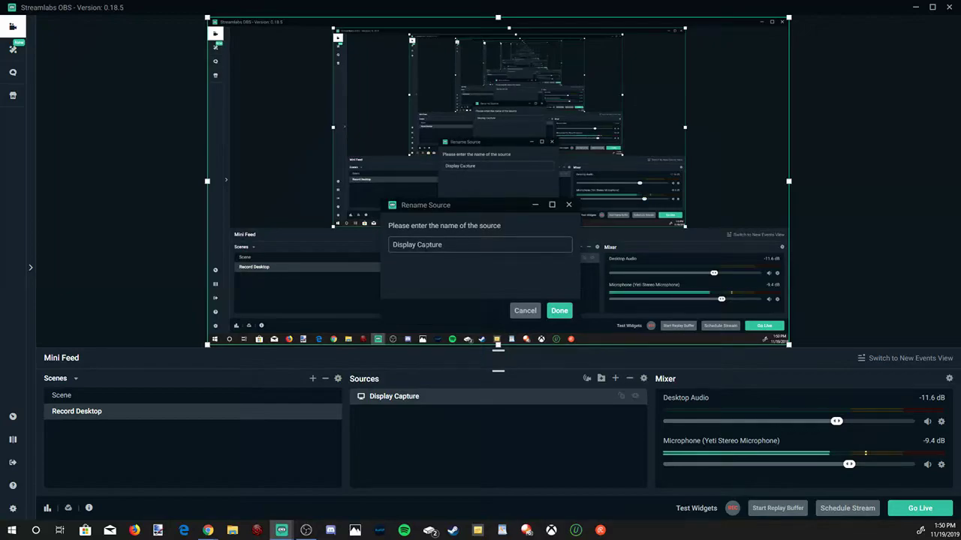
pyautogui.click(417, 244)
pyautogui.write('1')
pyautogui.press('Delete')
pyautogui.press('Delete')
pyautogui.press('Delete')
pyautogui.press('Delete')
pyautogui.press('Delete')
pyautogui.press('Delete')
pyautogui.press('Delete')
pyautogui.press('Return')
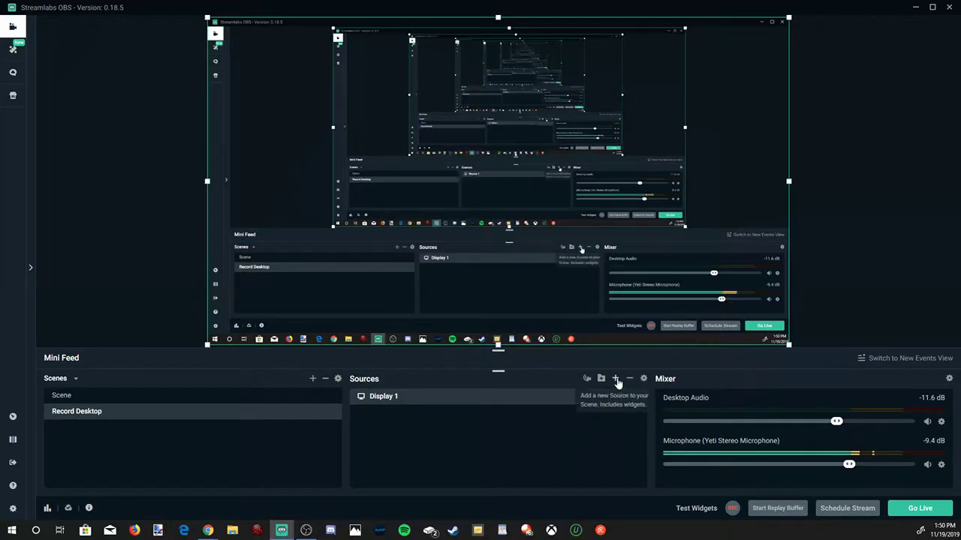
# - Create an Audio Input Capture source named 'Blue Yeti'
pyautogui.click(616, 379)
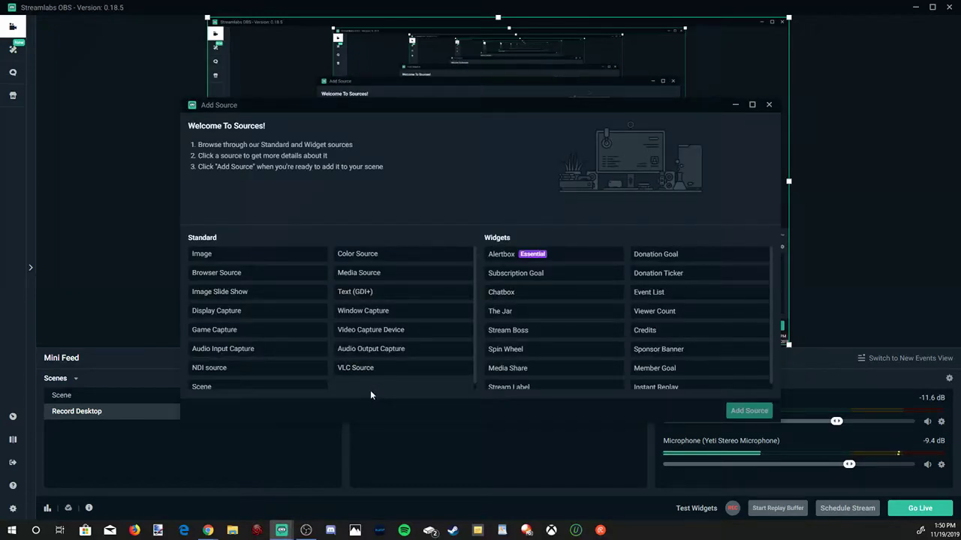
pyautogui.click(292, 354)
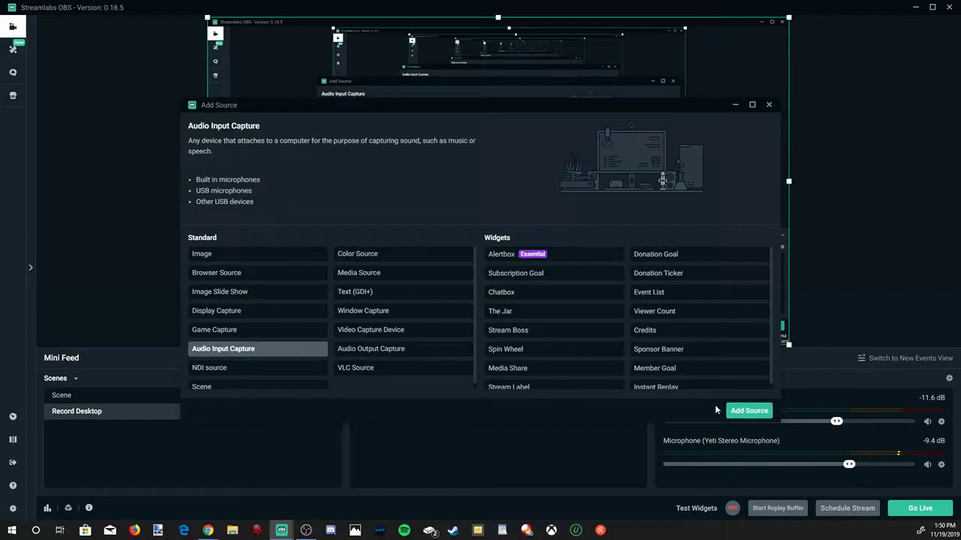
pyautogui.click(748, 412)
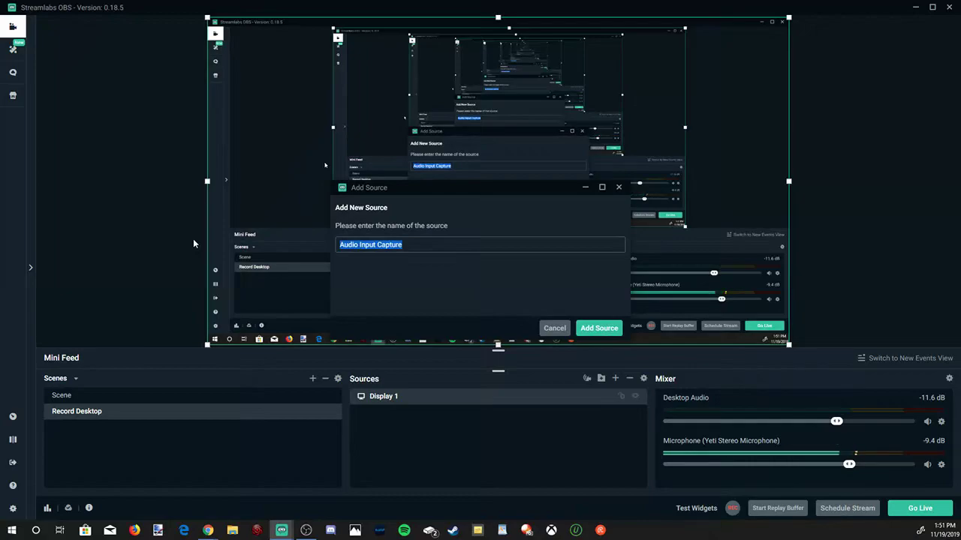
pyautogui.write('Blue Yeti')
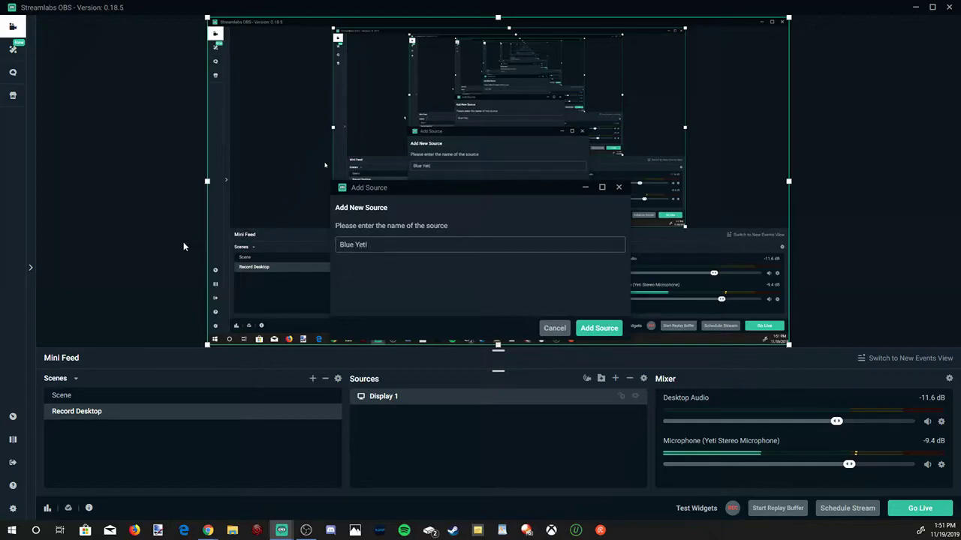
pyautogui.click(599, 329)
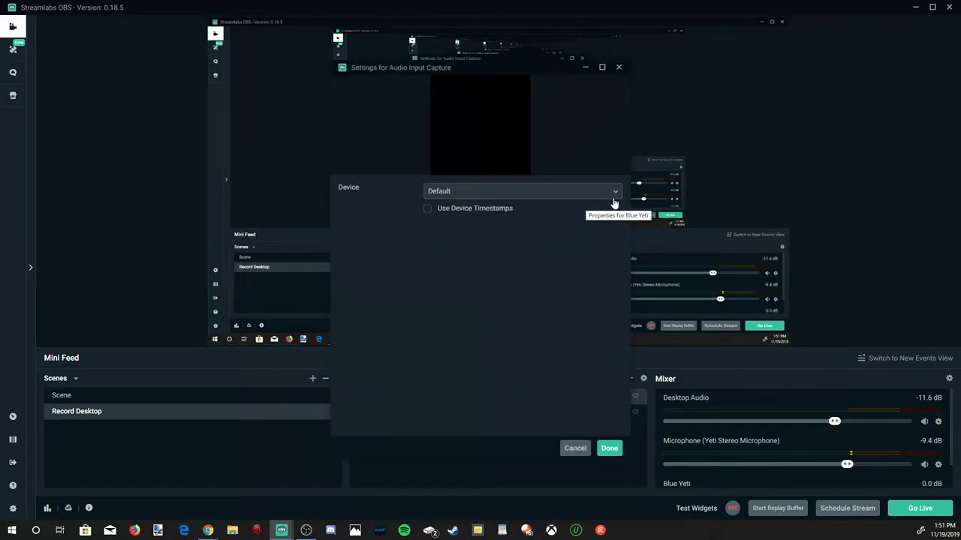
# - Set the Blue Yeti source's device to Microphone (Yeti Stereo Microphone)
pyautogui.click(615, 193)
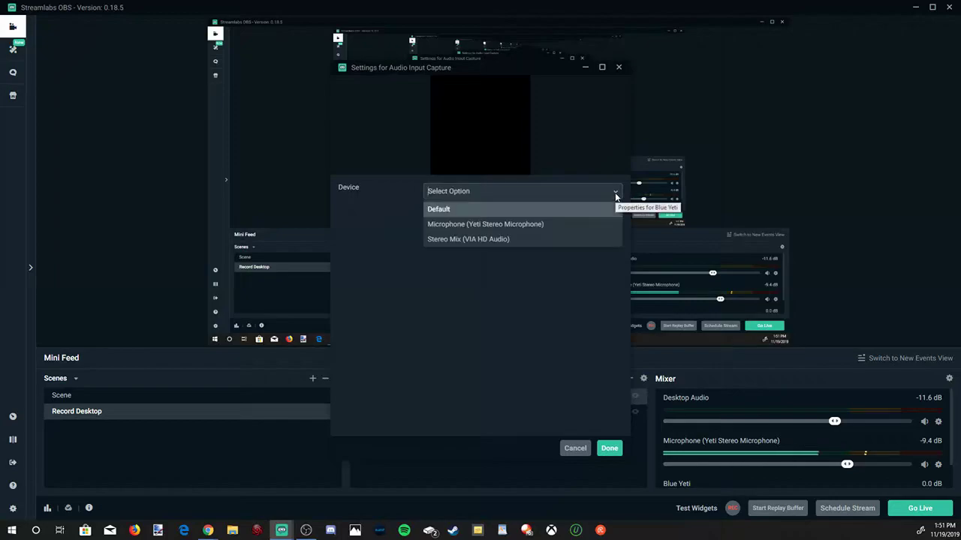
pyautogui.click(564, 225)
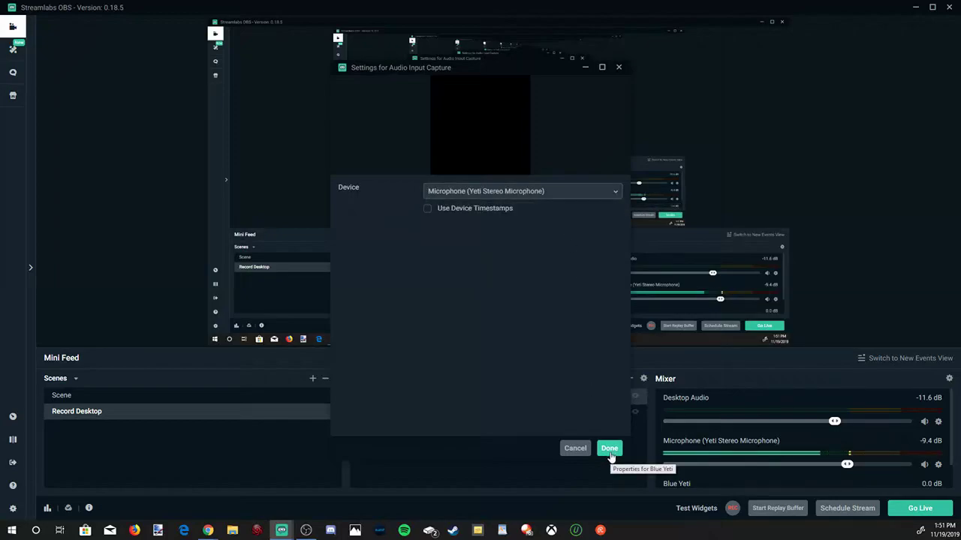
pyautogui.click(610, 454)
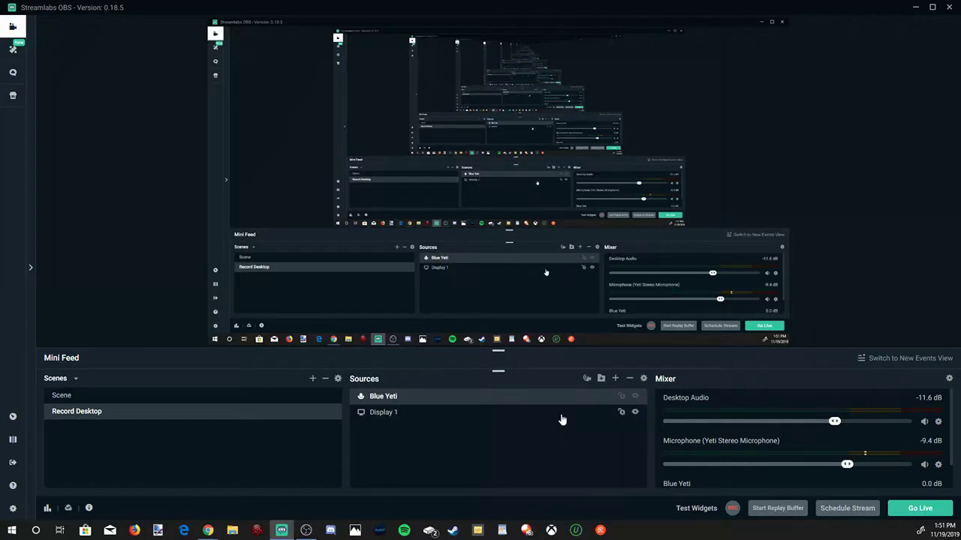
pyautogui.click(615, 379)
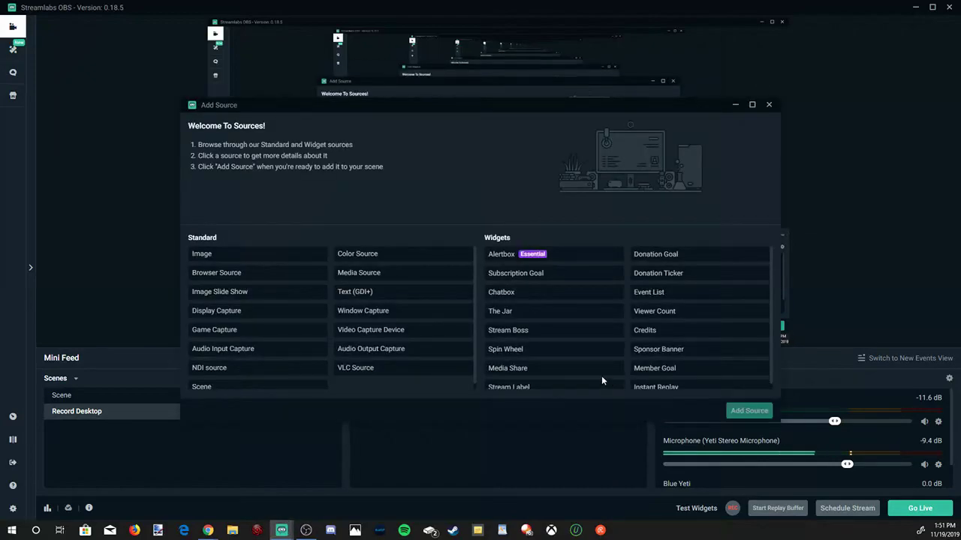
# - Add a Video Capture Device source named 'Logitech c920' using the HD Pro Webcam C920
pyautogui.click(398, 333)
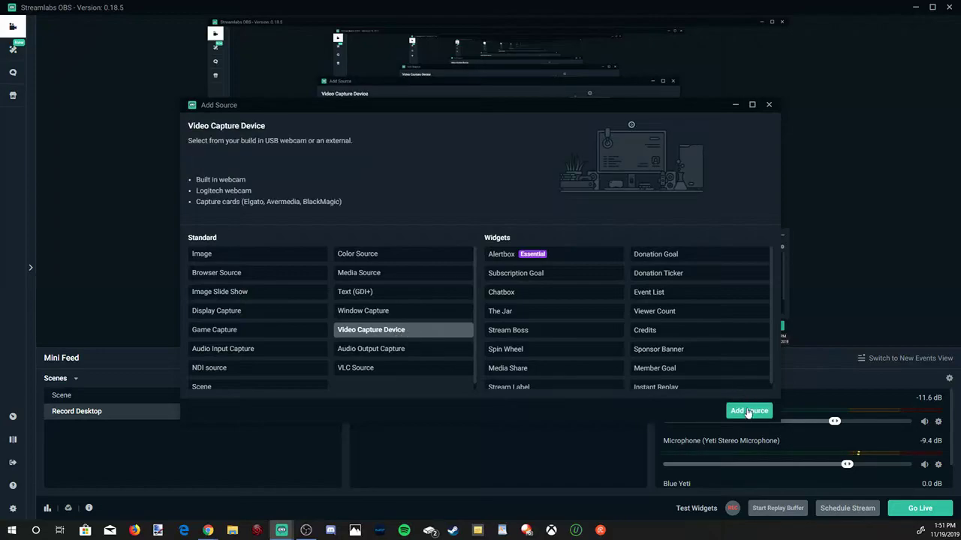
pyautogui.click(748, 412)
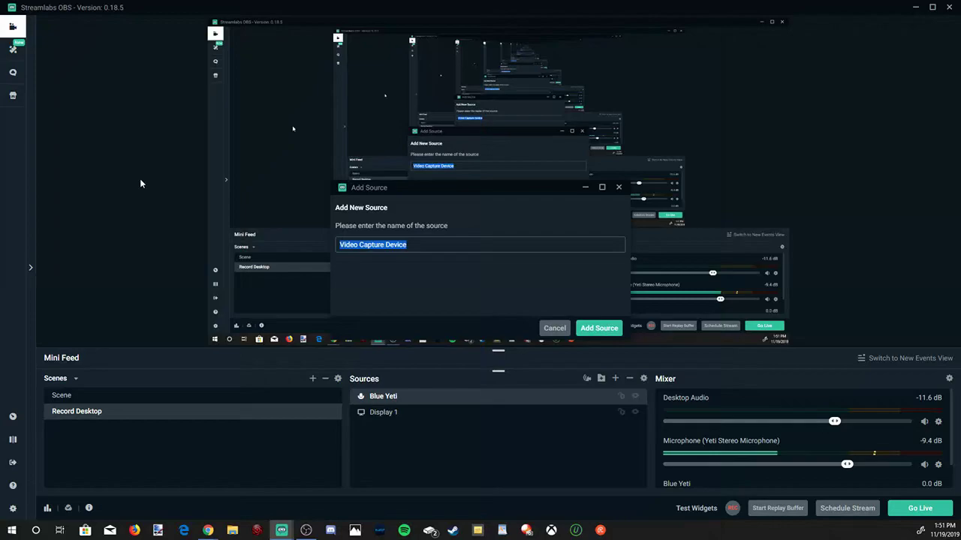
pyautogui.write('Logitech c920')
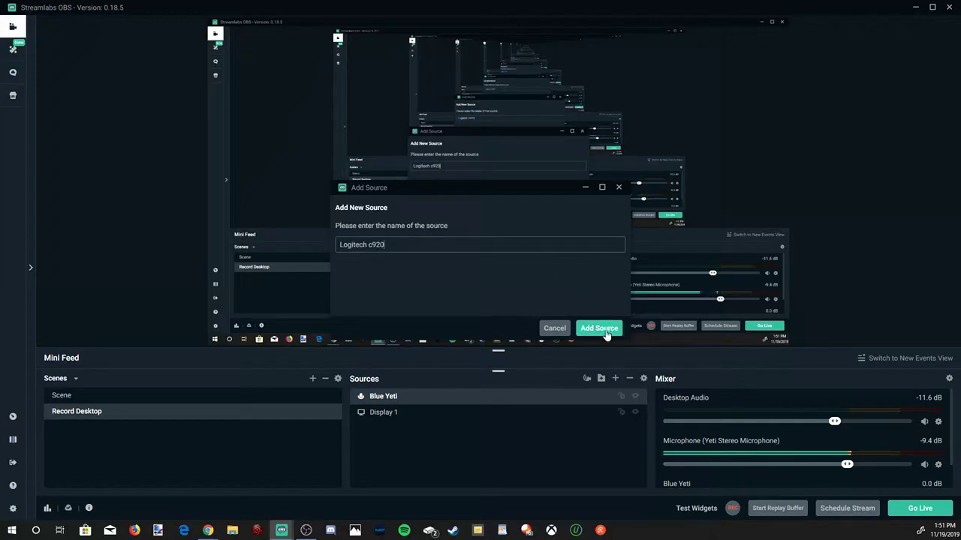
pyautogui.click(605, 331)
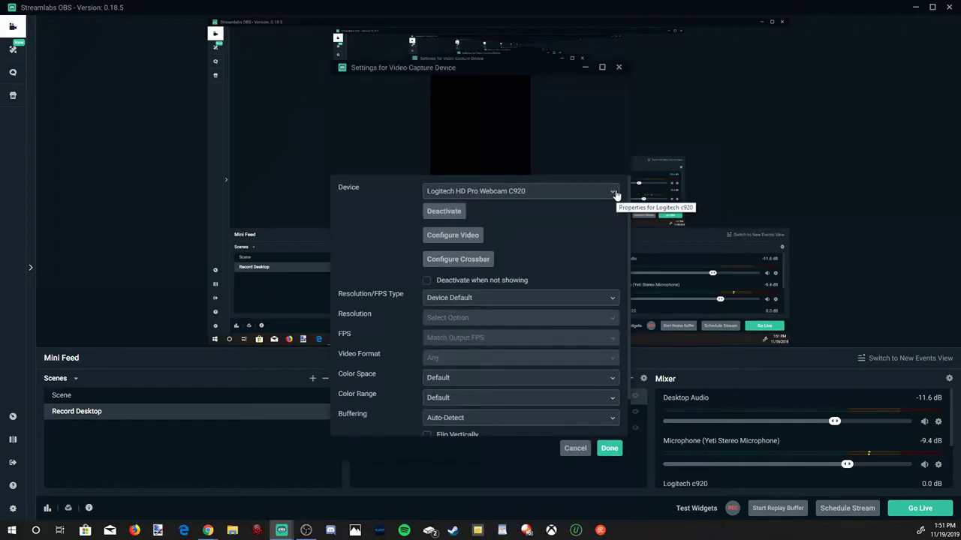
pyautogui.click(609, 449)
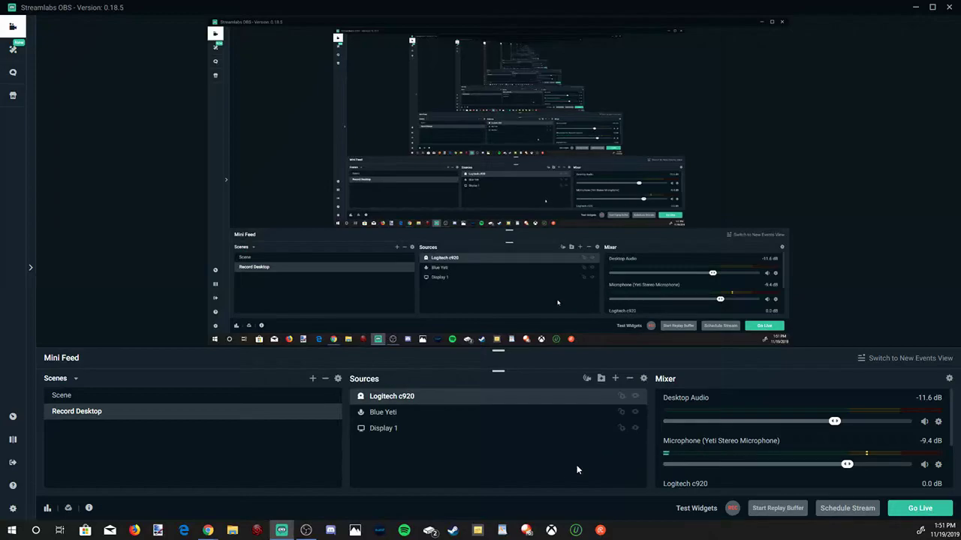
# - Review the Logitech c920 settings, then select the Blue Yeti and Display 1 sources
pyautogui.doubleClick(454, 399)
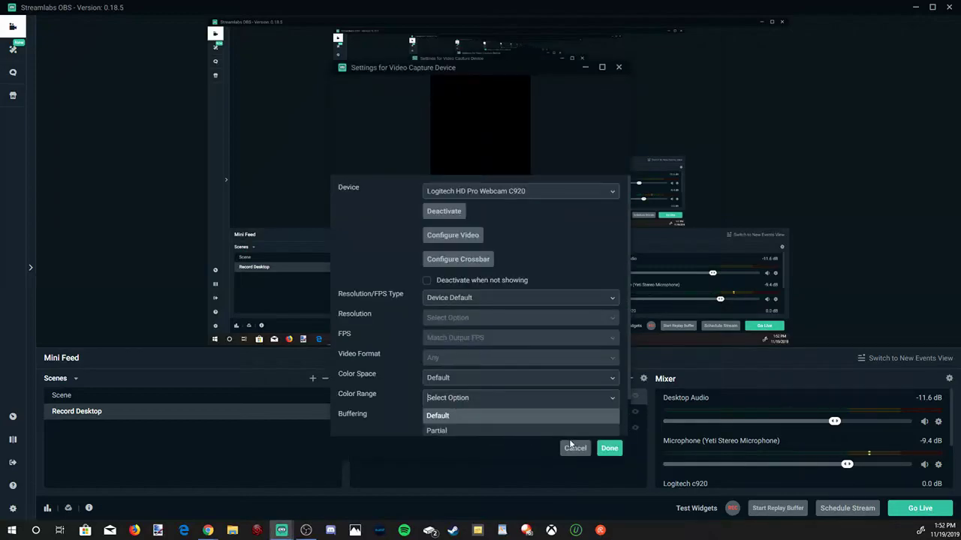
pyautogui.click(571, 446)
pyautogui.click(396, 415)
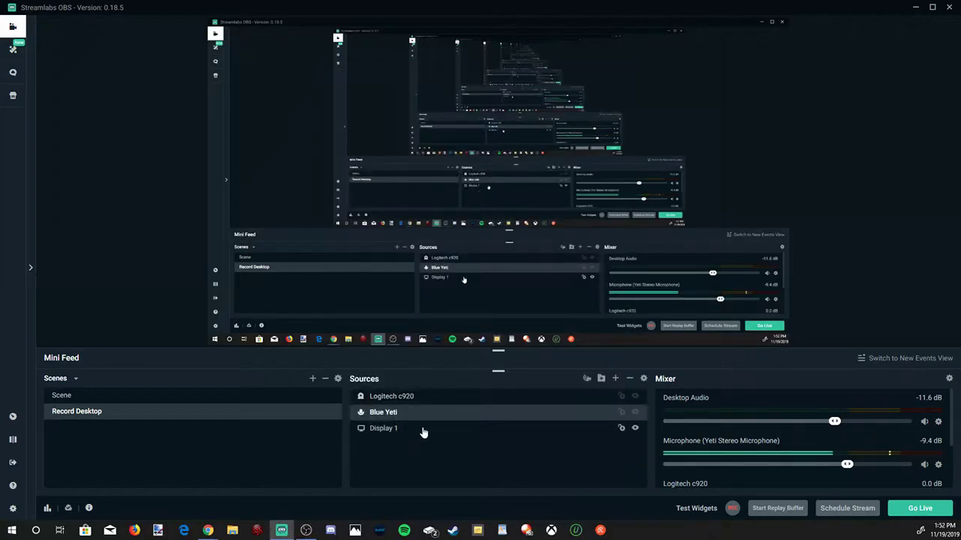
pyautogui.click(423, 433)
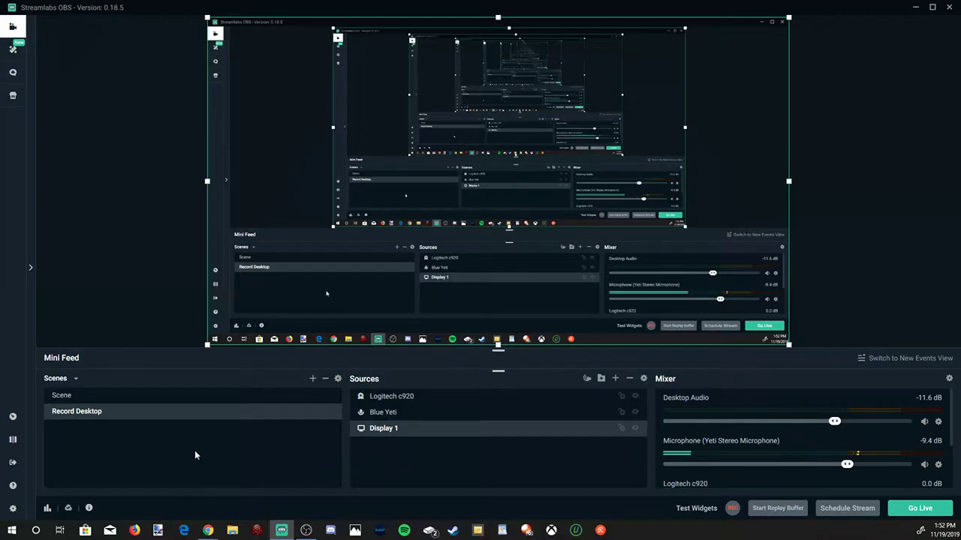
# - Show the Recording tab of the Output settings
pyautogui.click(13, 511)
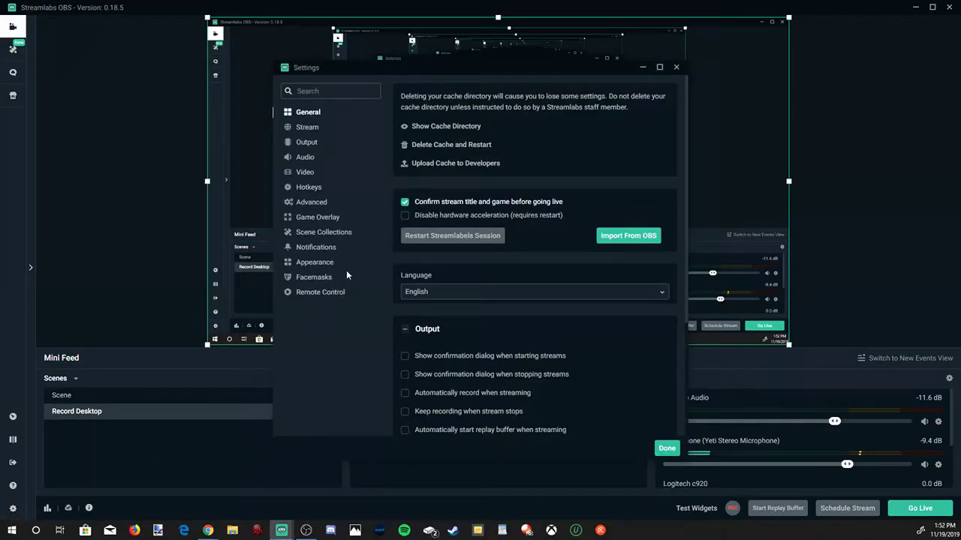
pyautogui.click(315, 146)
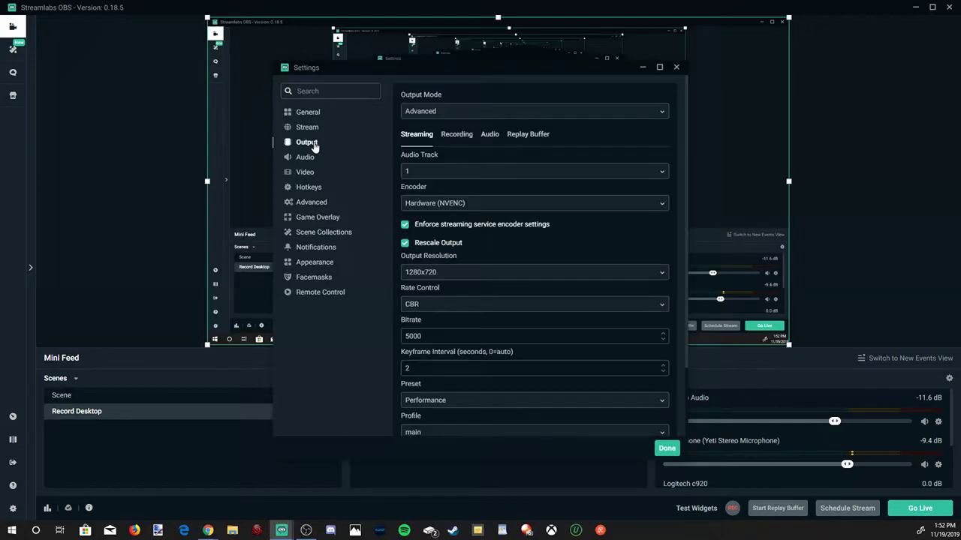
pyautogui.click(458, 138)
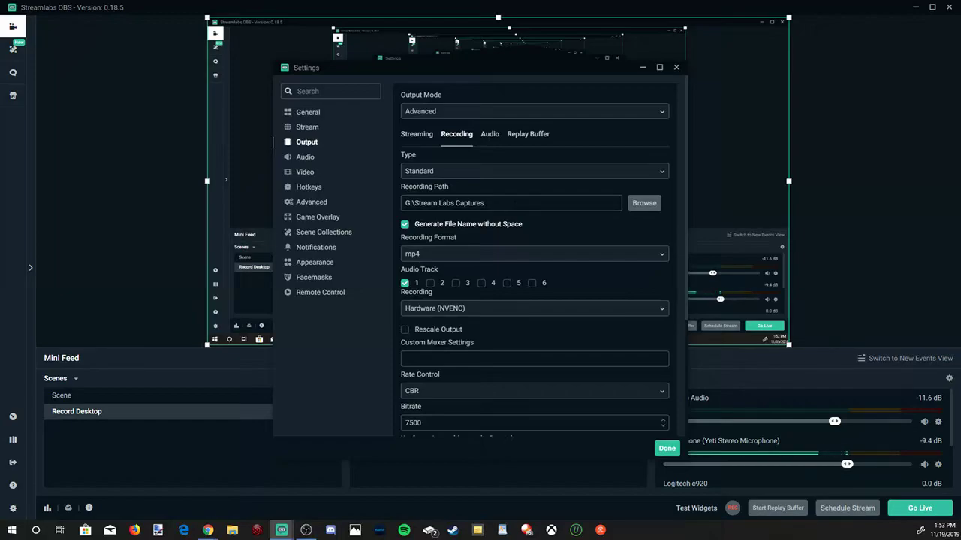
pyautogui.click(643, 205)
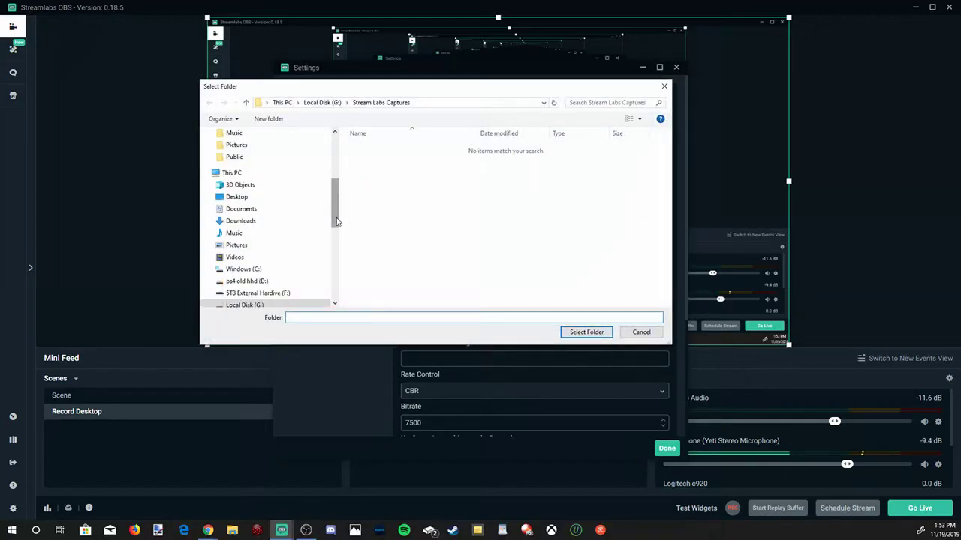
pyautogui.moveTo(336, 224); pyautogui.dragTo(336, 241)
pyautogui.click(239, 241)
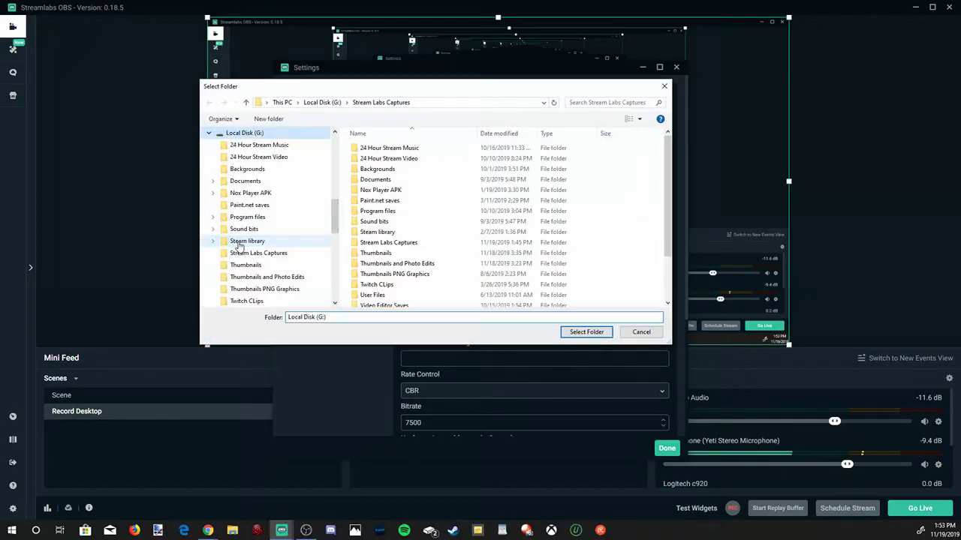
pyautogui.click(258, 253)
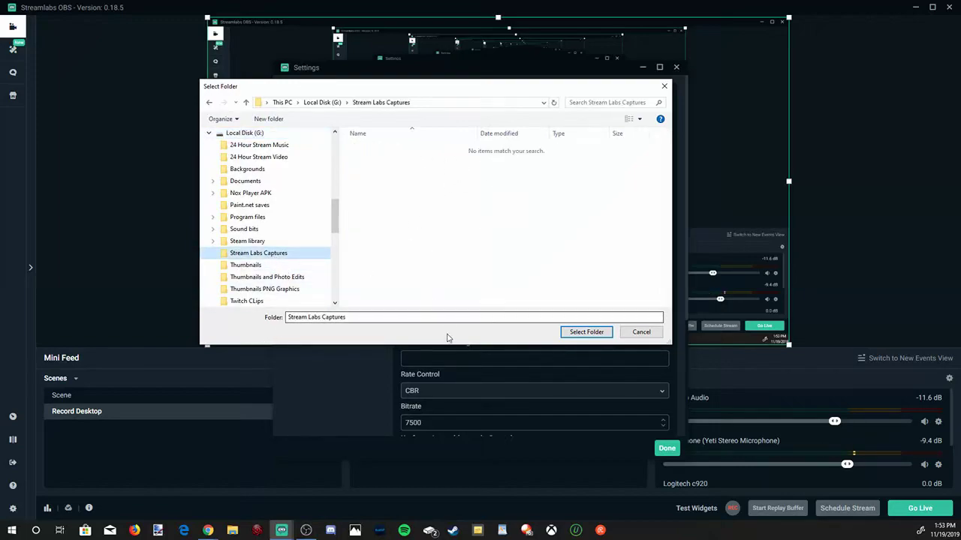
pyautogui.click(642, 332)
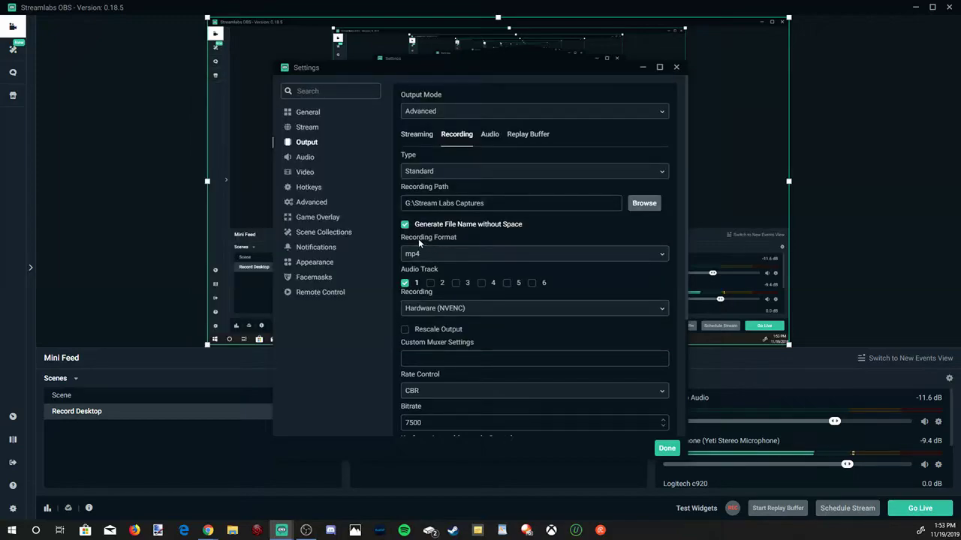
# - Set recording format to mp4, encoder to Hardware (NVENC) and rate control to CBR
pyautogui.click(664, 258)
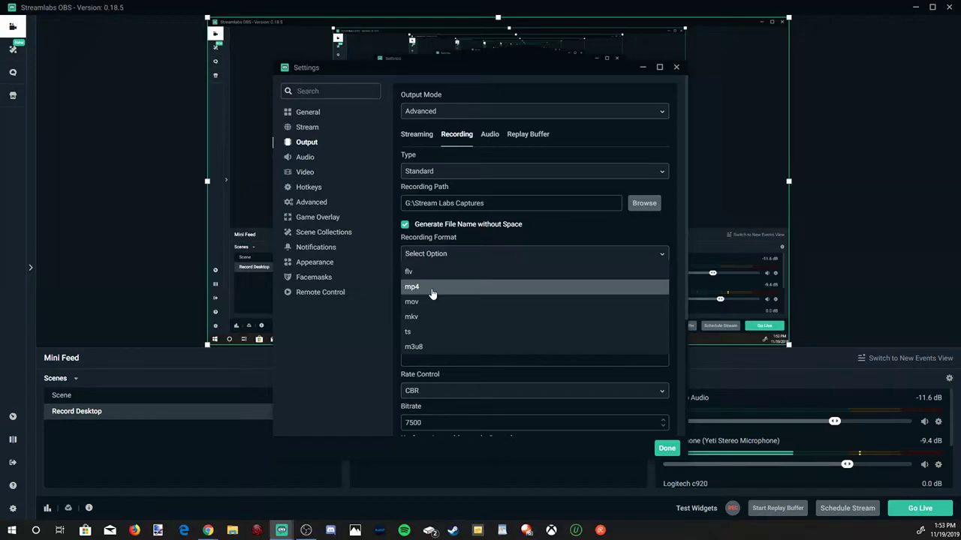
pyautogui.click(432, 294)
pyautogui.scroll(-1, 512, 338)
pyautogui.click(664, 260)
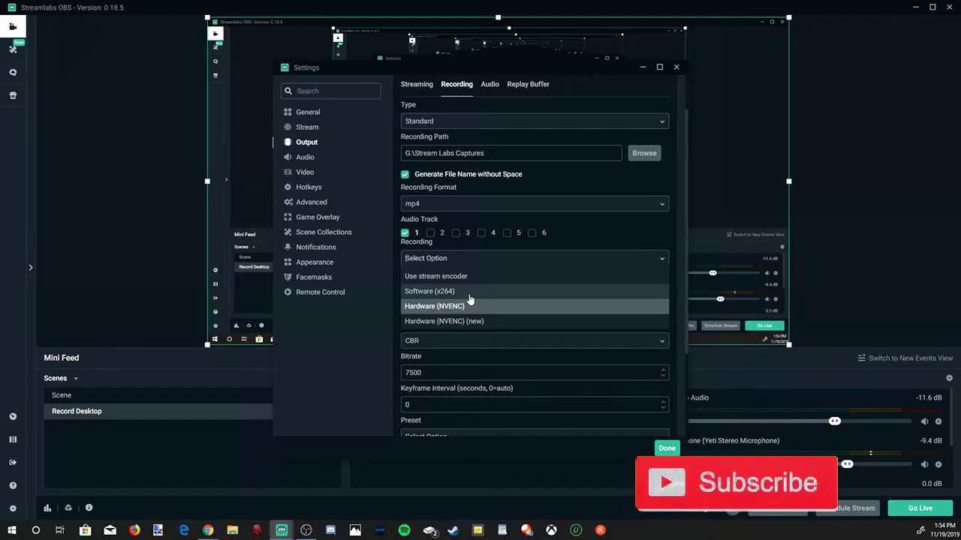
pyautogui.click(469, 305)
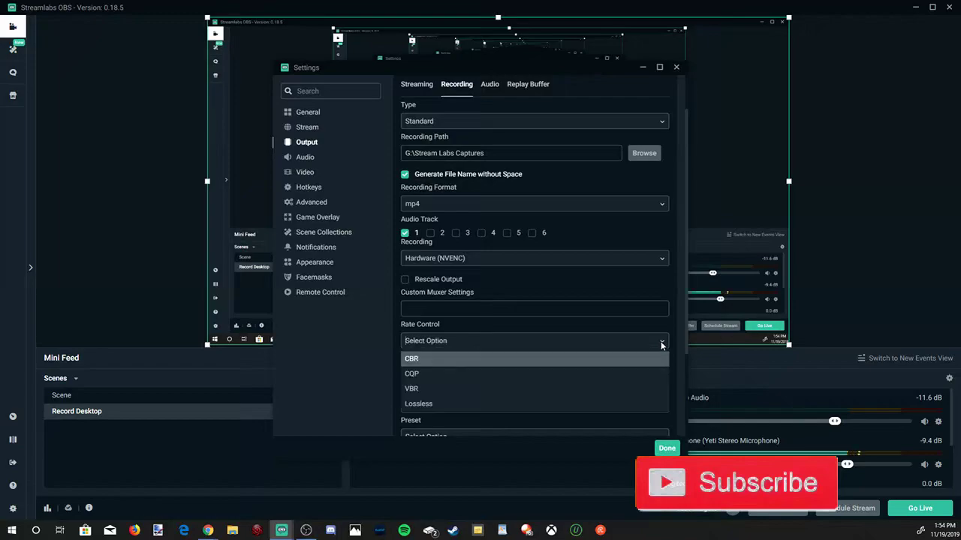
pyautogui.click(661, 344)
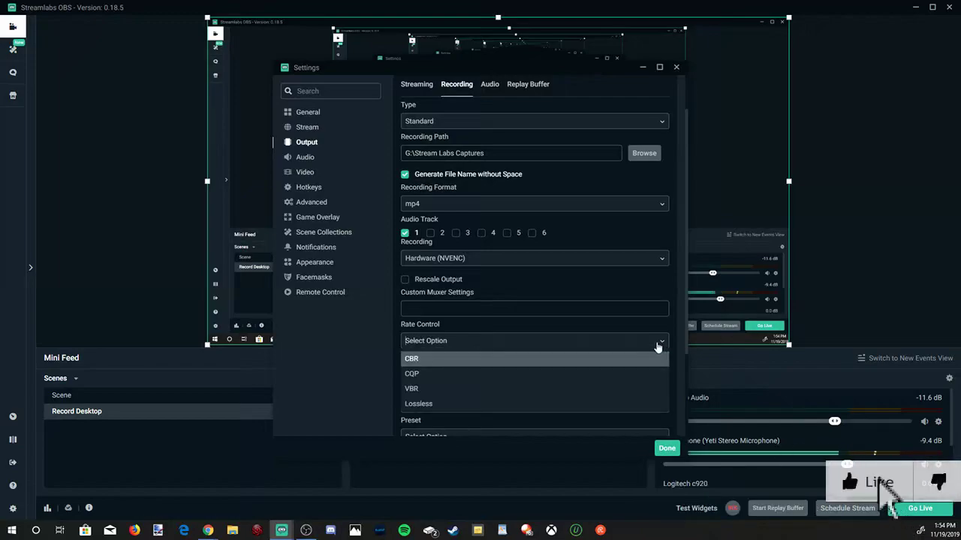
pyautogui.press('Return')
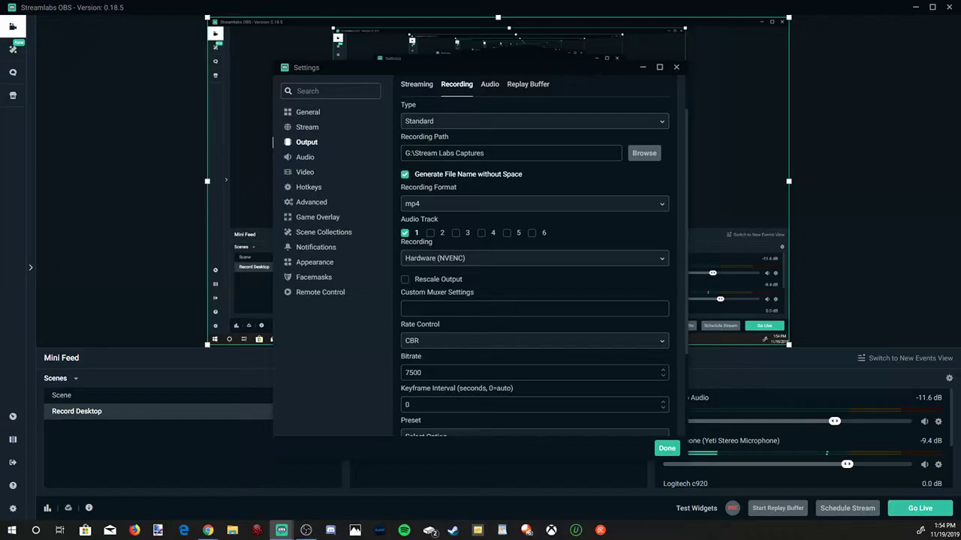
pyautogui.scroll(1, 535, 255)
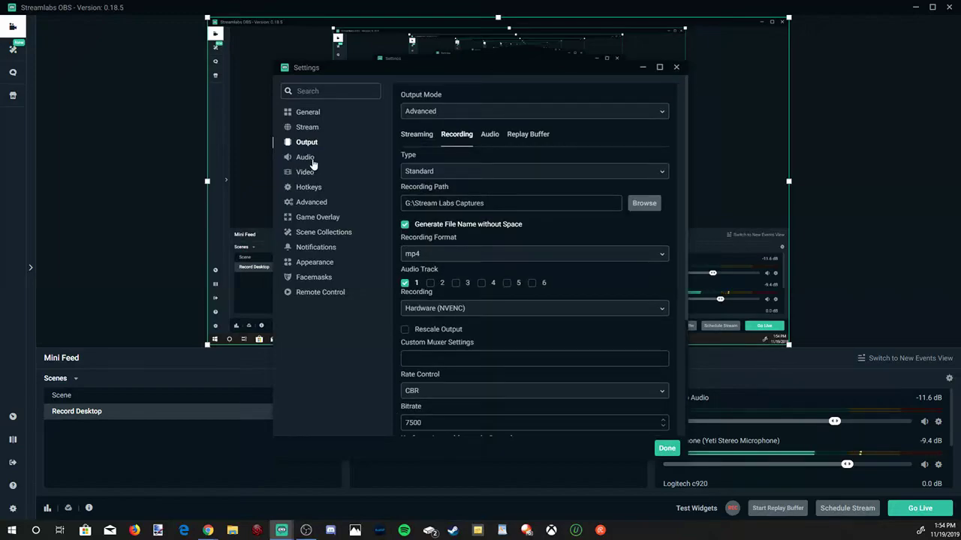
# - In Audio settings, set Mic/Auxiliary Device 1 to Microphone (Yeti Stereo Microphone)
pyautogui.click(309, 159)
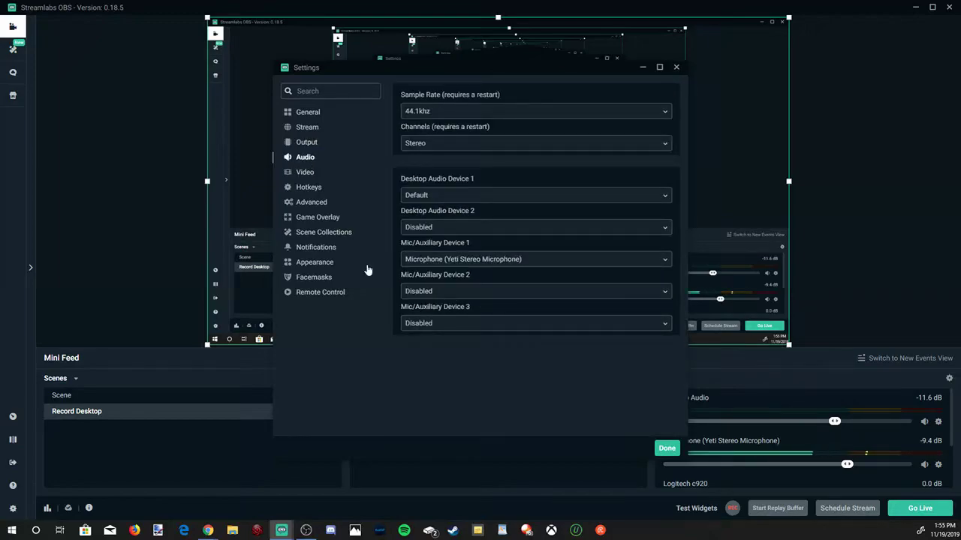
pyautogui.click(663, 261)
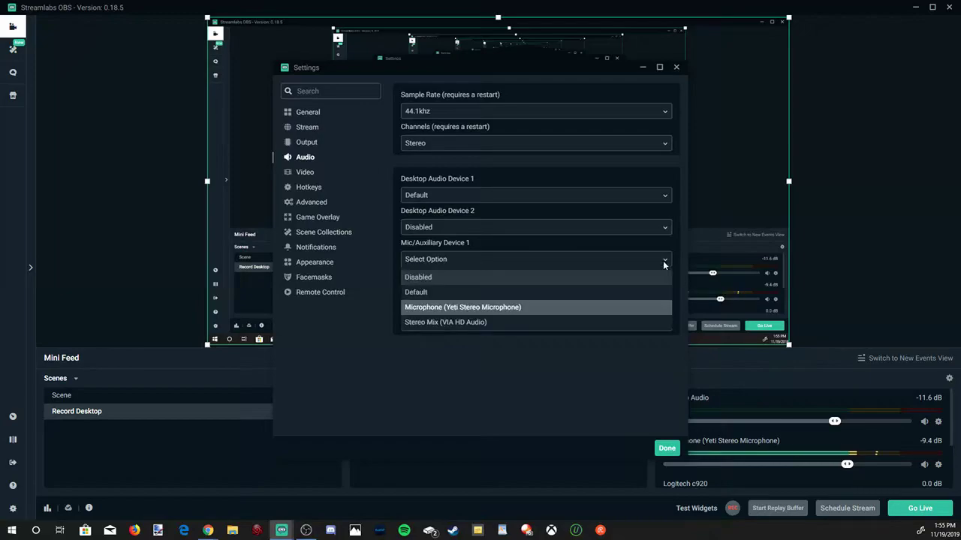
pyautogui.click(535, 308)
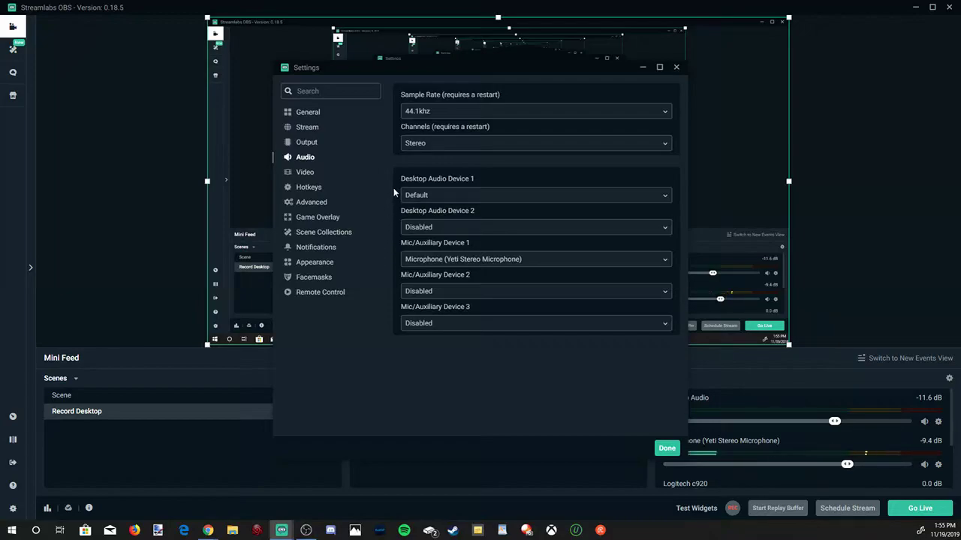
pyautogui.click(665, 198)
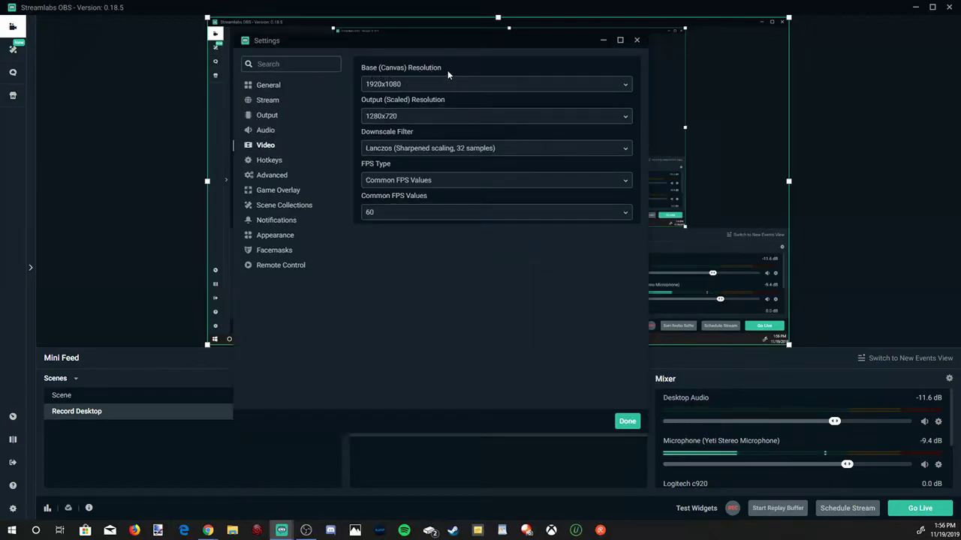
# - Set video base resolution 1920x1080, Lanczos downscale filter and 60 FPS
pyautogui.click(625, 86)
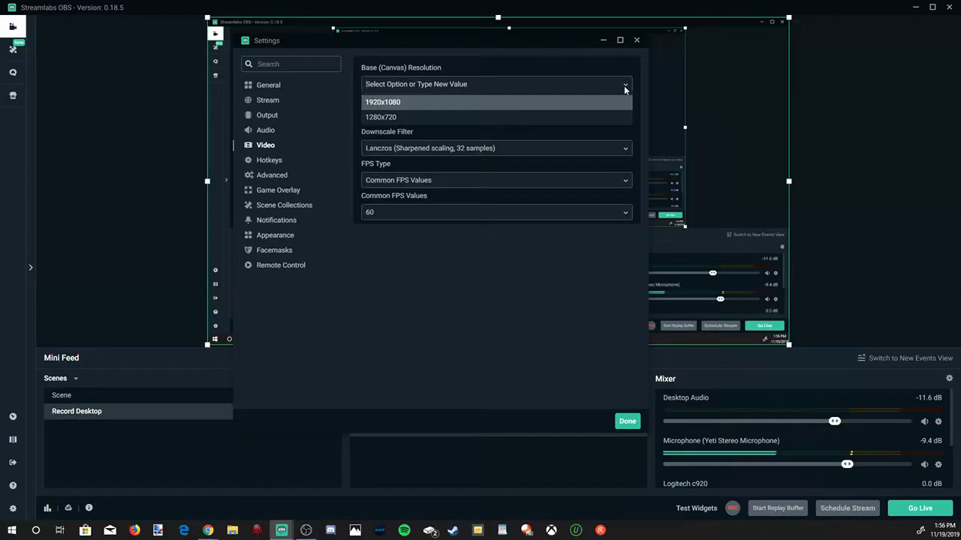
pyautogui.click(571, 103)
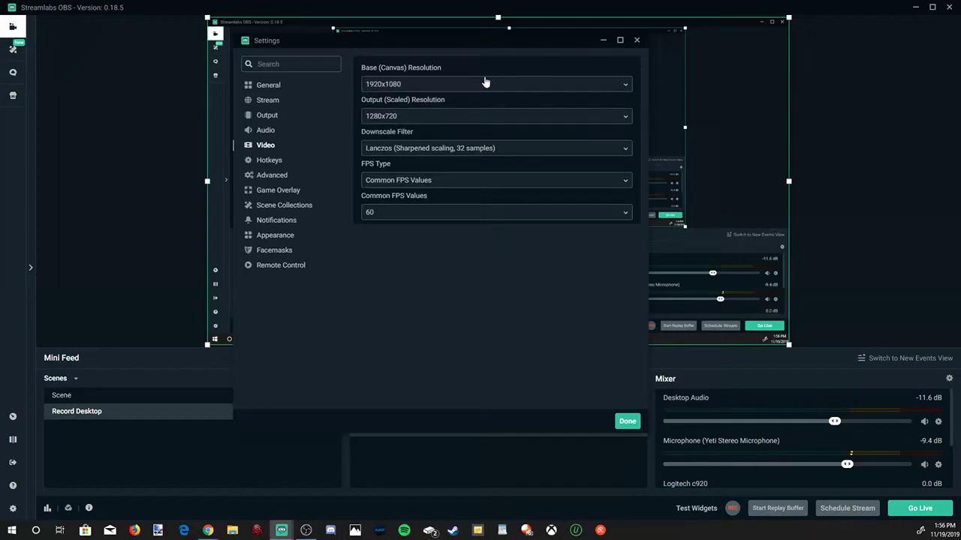
pyautogui.click(631, 149)
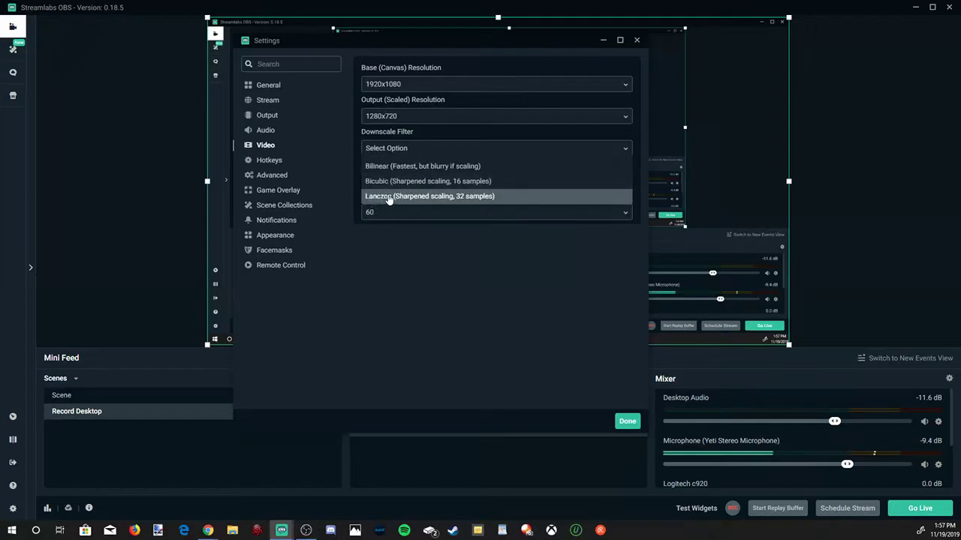
pyautogui.click(430, 199)
pyautogui.click(431, 211)
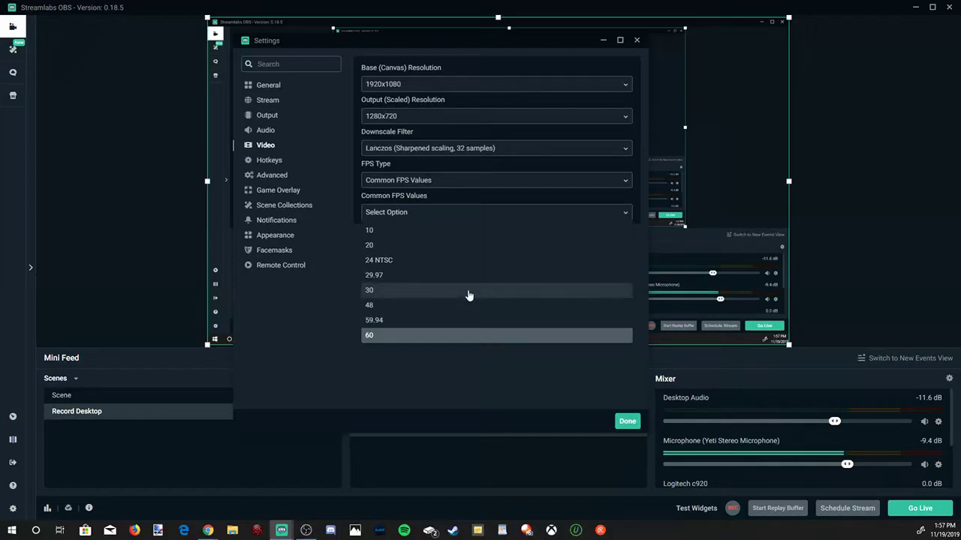
pyautogui.click(463, 334)
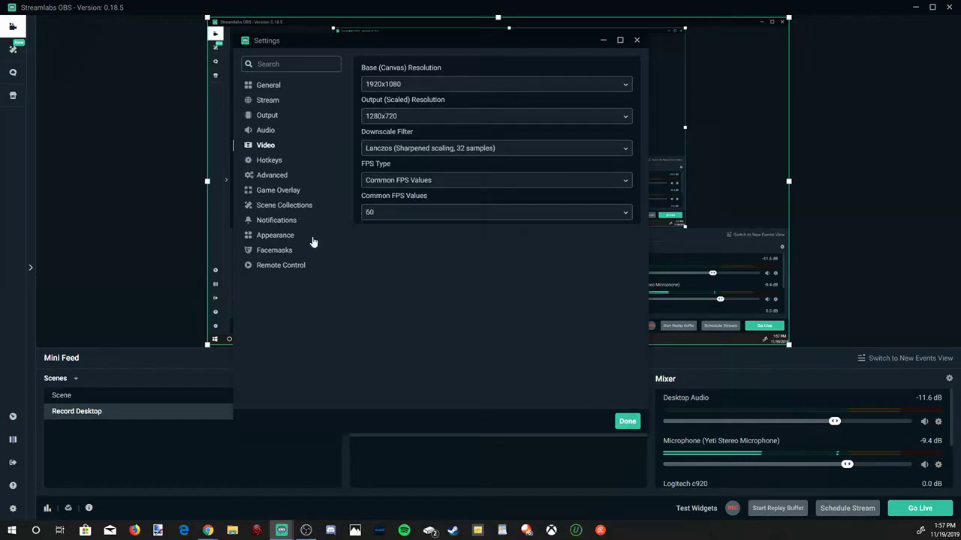
# - Close the settings, then set the Yeti microphone to -5.4 dB and Desktop Audio to -24.5 dB
pyautogui.click(627, 423)
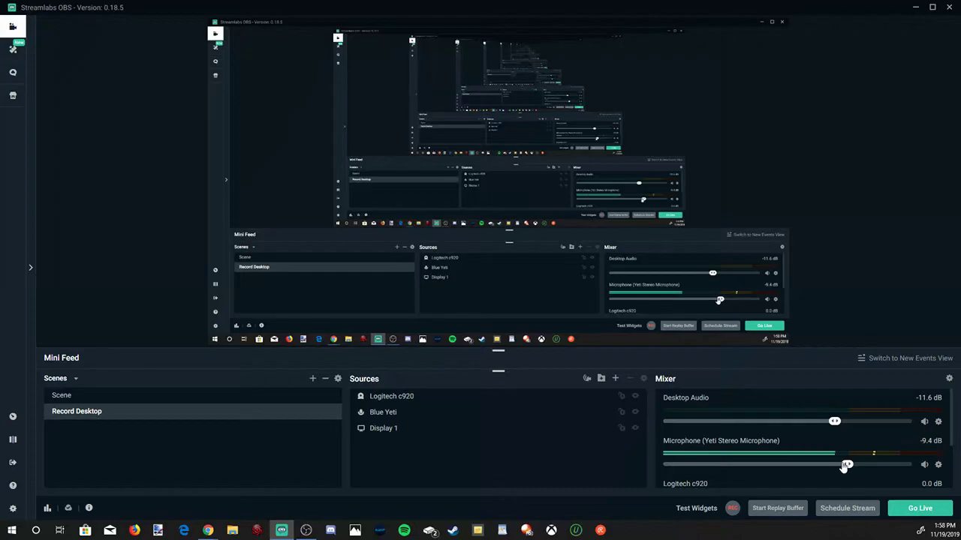
pyautogui.moveTo(847, 465); pyautogui.dragTo(869, 464)
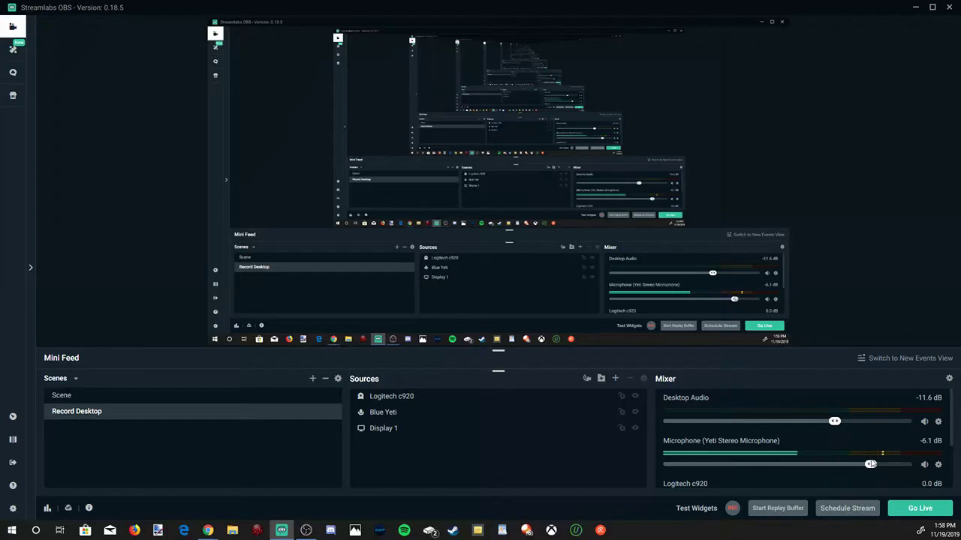
pyautogui.moveTo(869, 465); pyautogui.dragTo(874, 465)
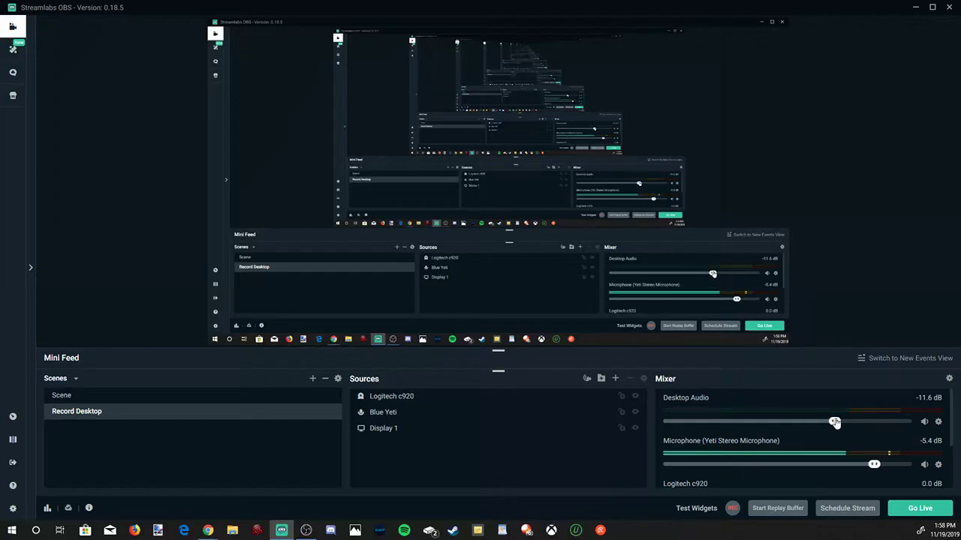
pyautogui.moveTo(834, 423); pyautogui.dragTo(770, 423)
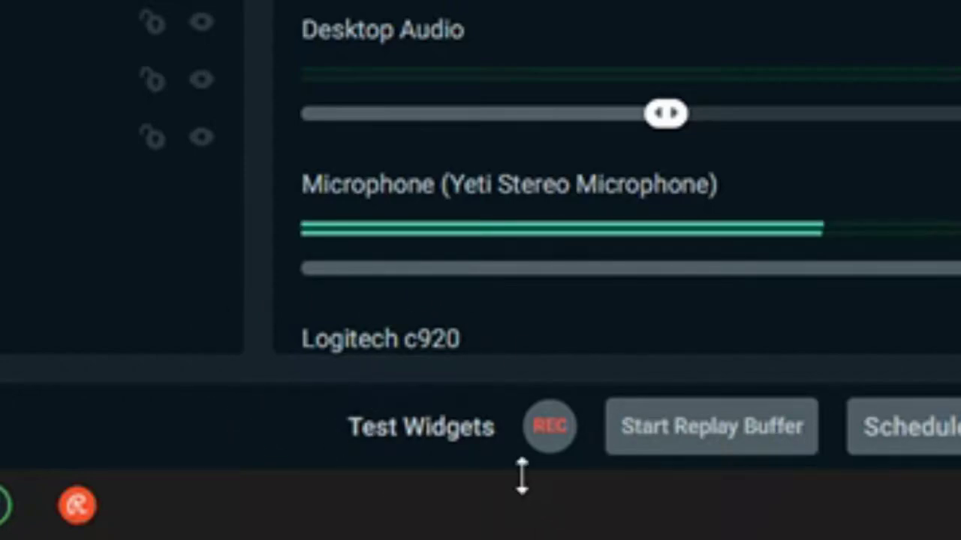
# - Record a roughly 8-second test clip of the desktop, then stop recording
pyautogui.click(539, 445)
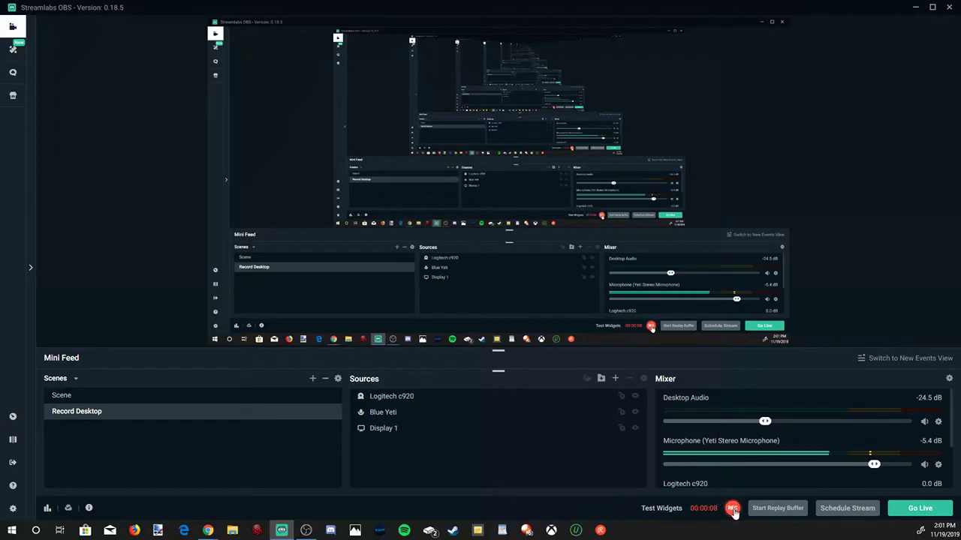
pyautogui.click(733, 511)
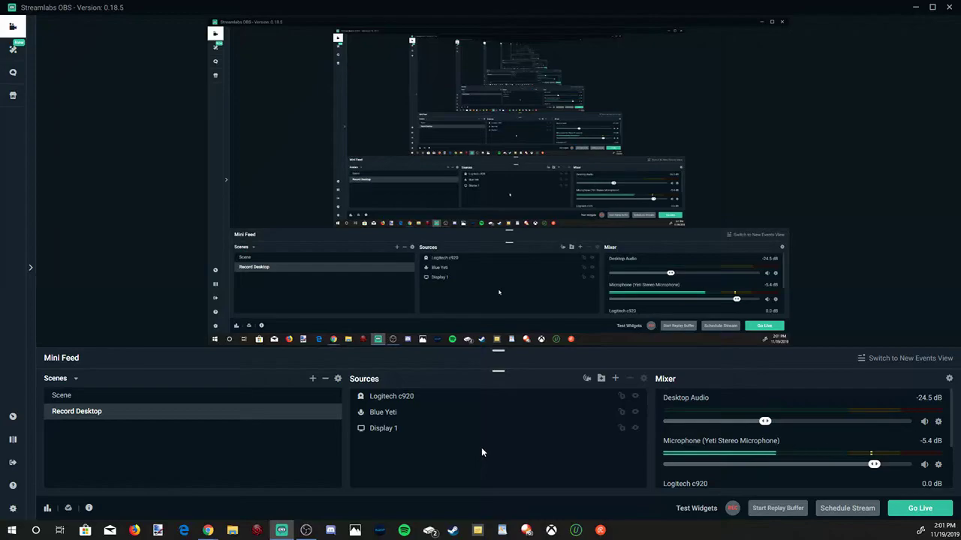
# - Browse to G:\Stream Labs Captures in File Explorer to find the new 2019-11-19_14-01-05 recording
pyautogui.click(232, 530)
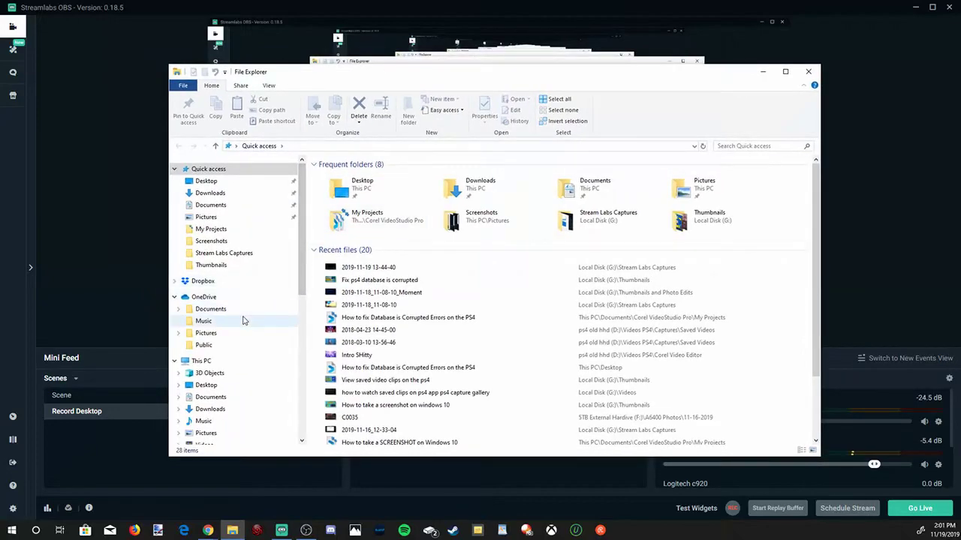
pyautogui.scroll(-3, 243, 322)
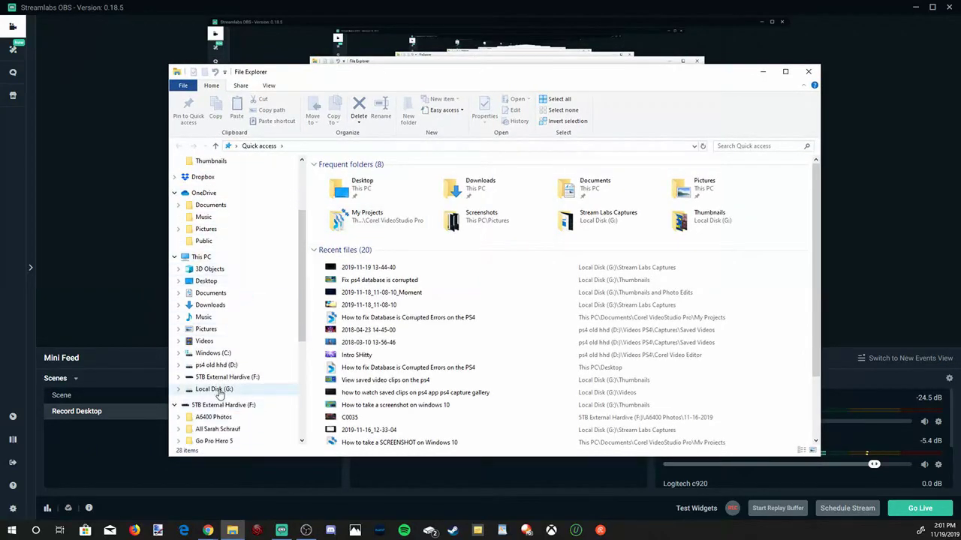
pyautogui.click(218, 390)
pyautogui.doubleClick(371, 274)
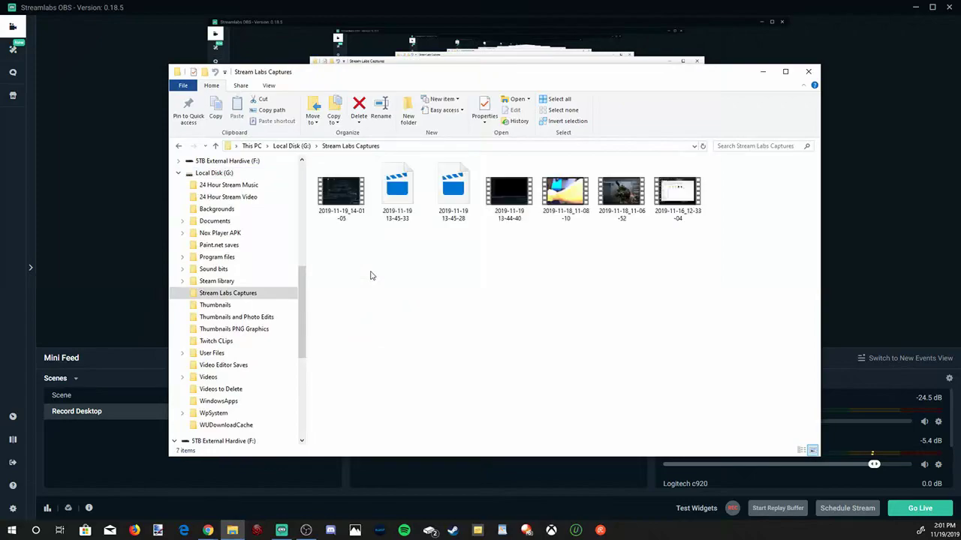